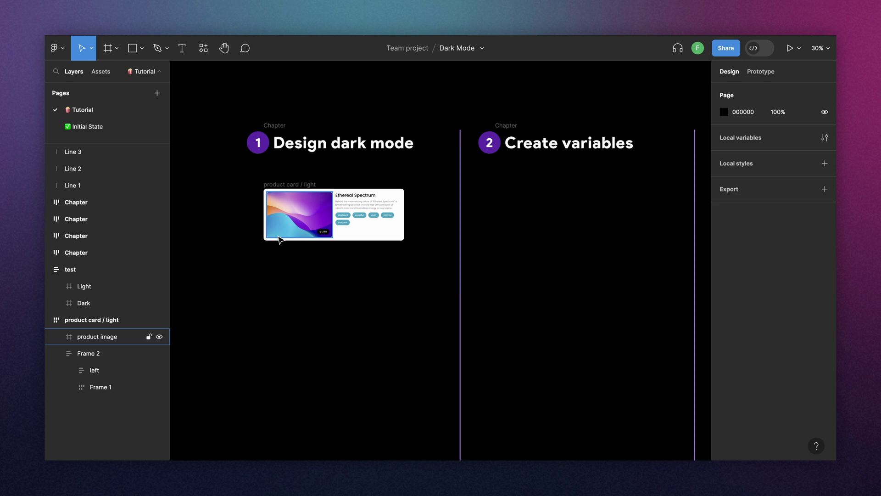
# Step: Duplicate the light product card below it and name the copy 'product card / dark'
pyautogui.scroll(2, 257, 225)
pyautogui.click(298, 186)
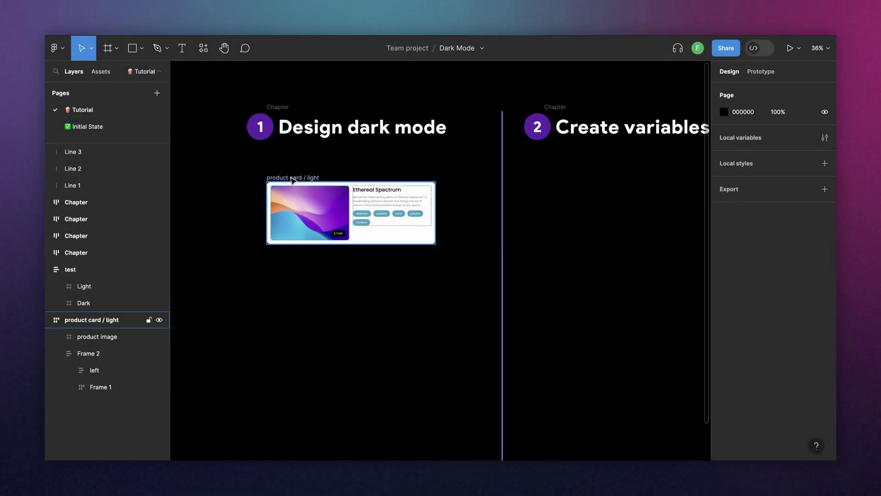
pyautogui.moveTo(304, 191); pyautogui.dragTo(305, 273)
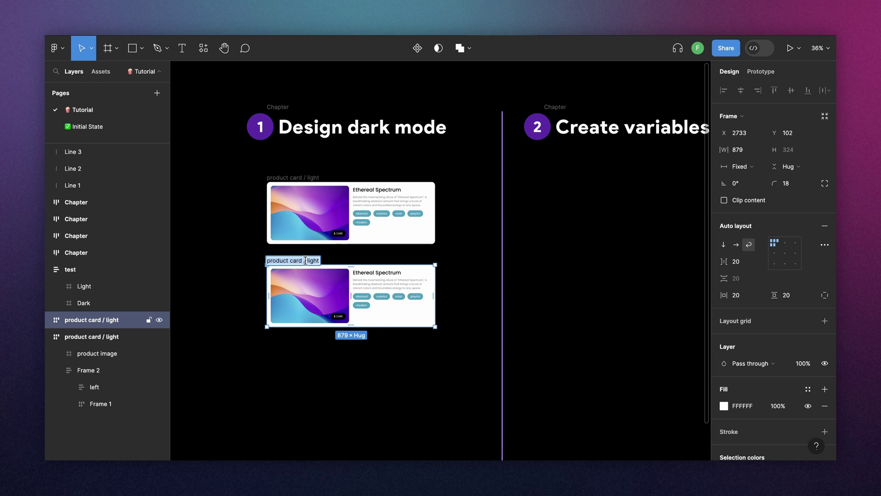
pyautogui.doubleClick(308, 260)
pyautogui.write('dark')
pyautogui.press('Return')
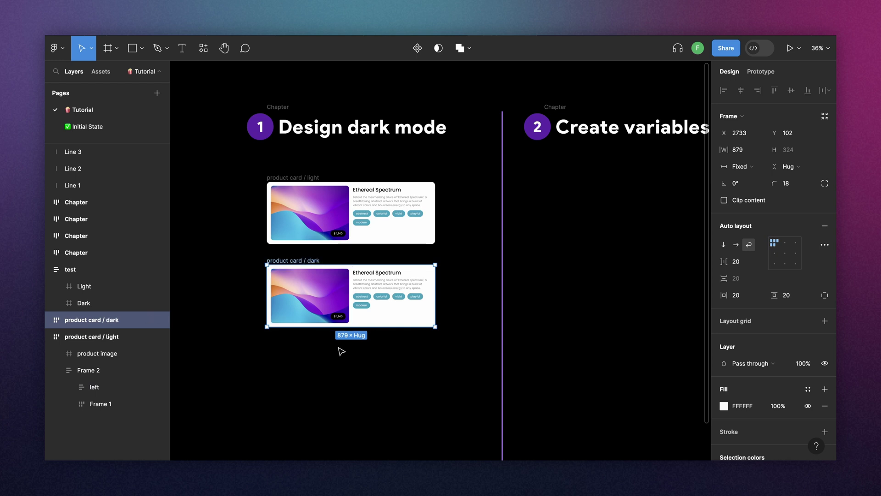
# Step: Set the dark card's background fill to 303030
pyautogui.scroll(-2, 775, 321)
pyautogui.click(724, 369)
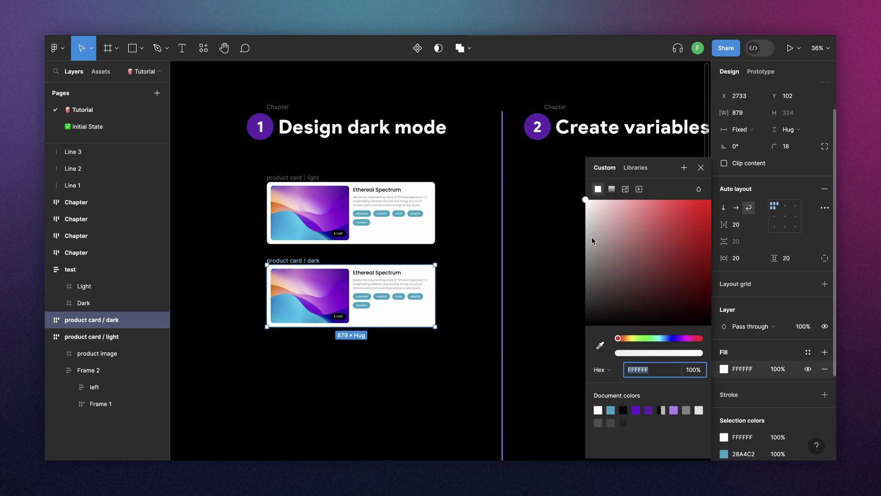
pyautogui.write('303030')
pyautogui.press('Return')
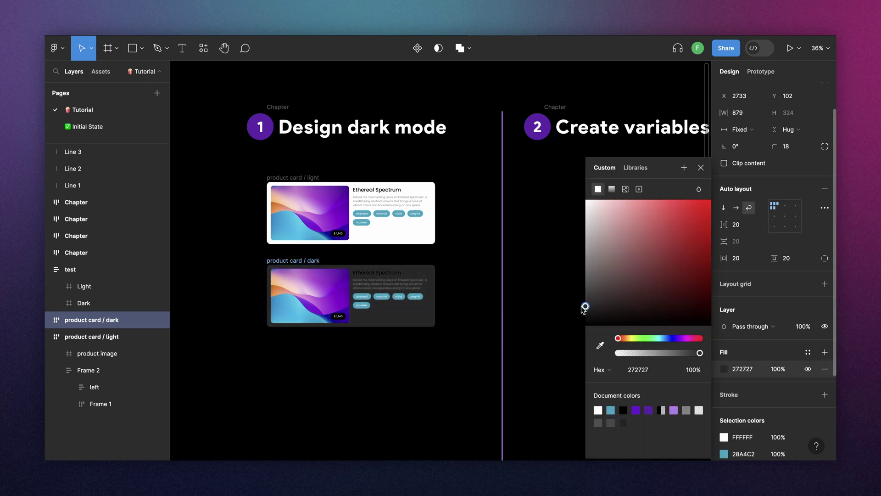
pyautogui.press('Escape')
# Step: Make the Ethereal Spectrum title white and the description text light grey
pyautogui.scroll(5, 364, 278)
pyautogui.doubleClick(367, 265)
pyautogui.click(724, 351)
pyautogui.click(598, 410)
pyautogui.doubleClick(484, 295)
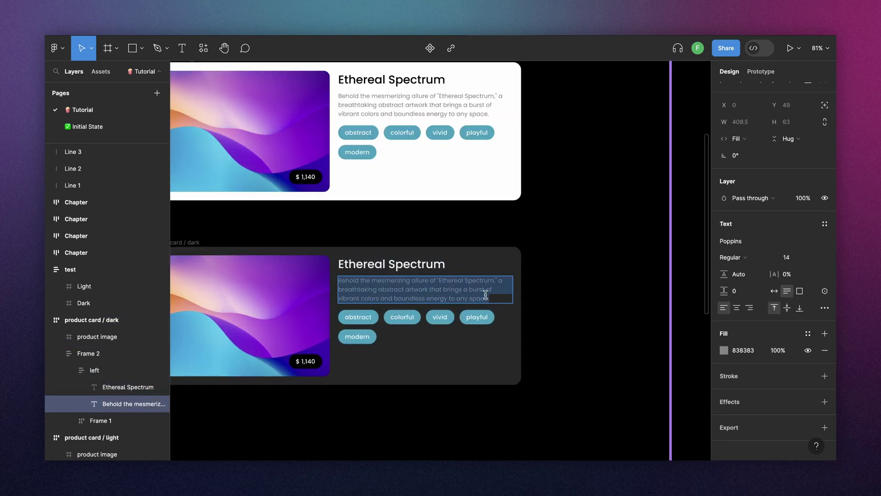
pyautogui.click(724, 350)
pyautogui.click(698, 409)
pyautogui.press('Escape')
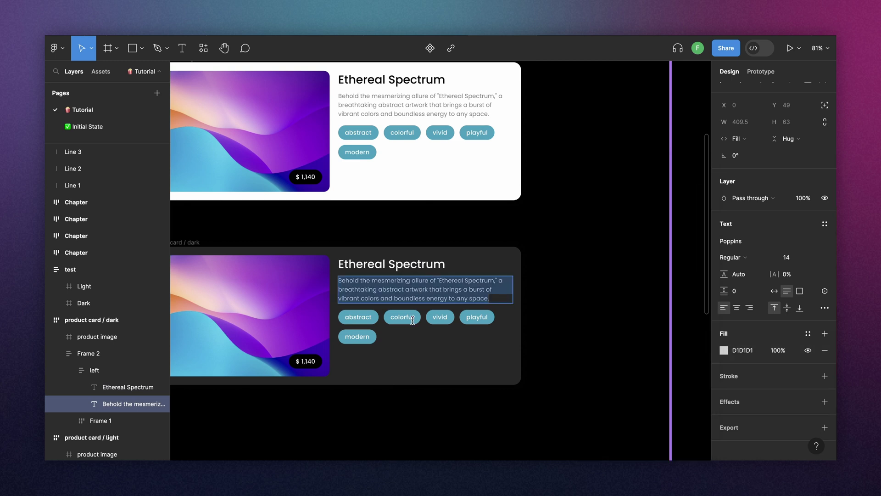
# Step: Turn the row of category pills purple
pyautogui.hscroll(-3, 621, 280)
pyautogui.click(576, 338)
pyautogui.scroll(-3, 770, 367)
pyautogui.click(724, 365)
pyautogui.click(623, 409)
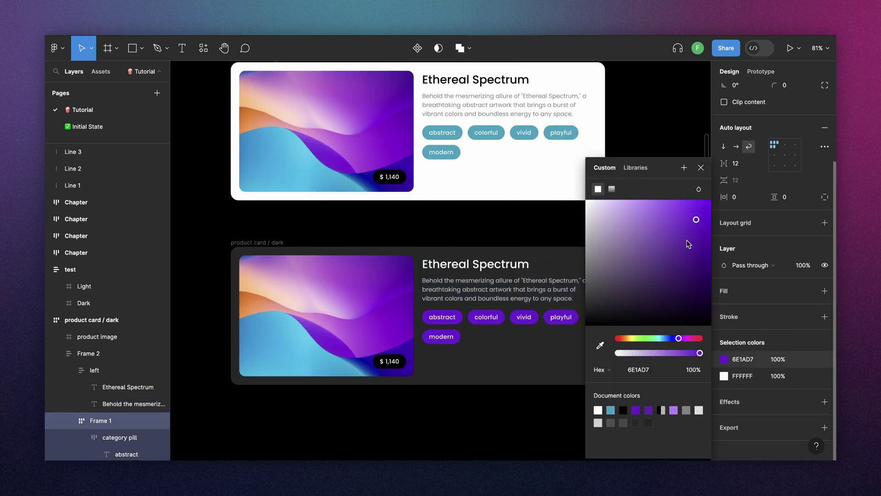
# Step: Give the $ 1,140 price tag a white FFFFFF fill and dark price text
pyautogui.click(389, 361)
pyautogui.click(724, 360)
pyautogui.write('FFFFFF')
pyautogui.press('Escape')
pyautogui.press('Return')
pyautogui.click(723, 357)
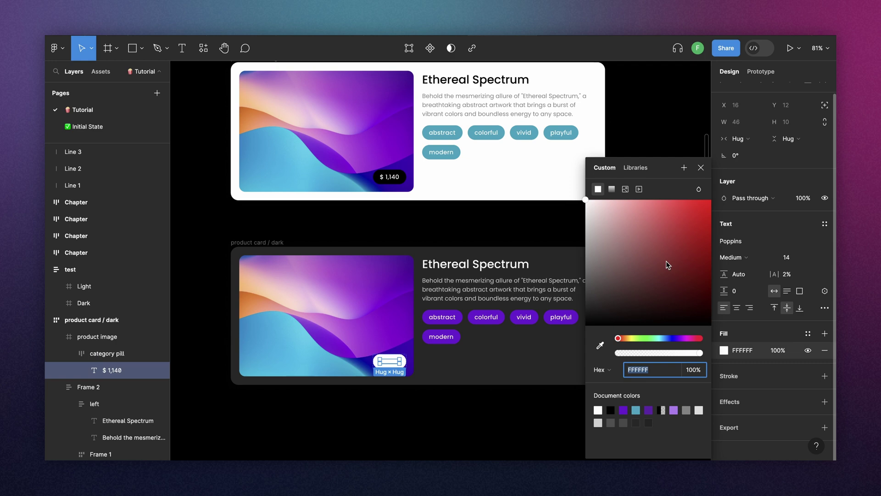
pyautogui.press('Escape')
pyautogui.hotkey('shift', '1')
pyautogui.click(367, 233)
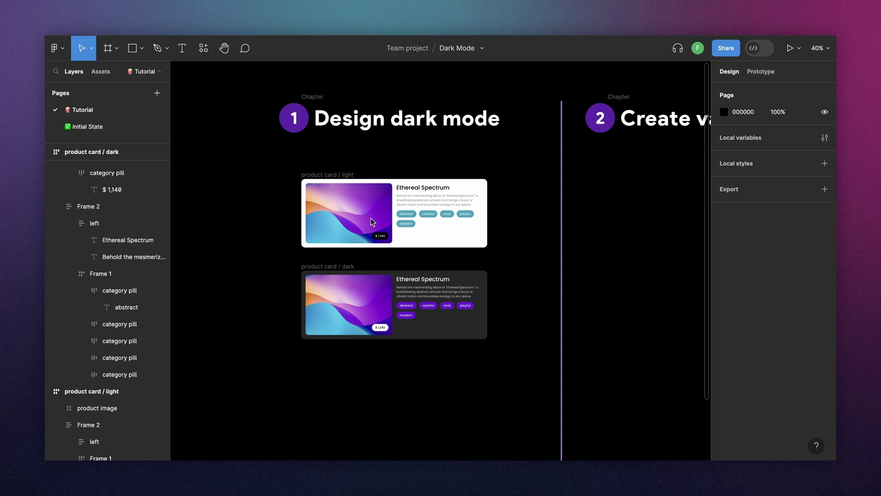
pyautogui.hscroll(4, 371, 218)
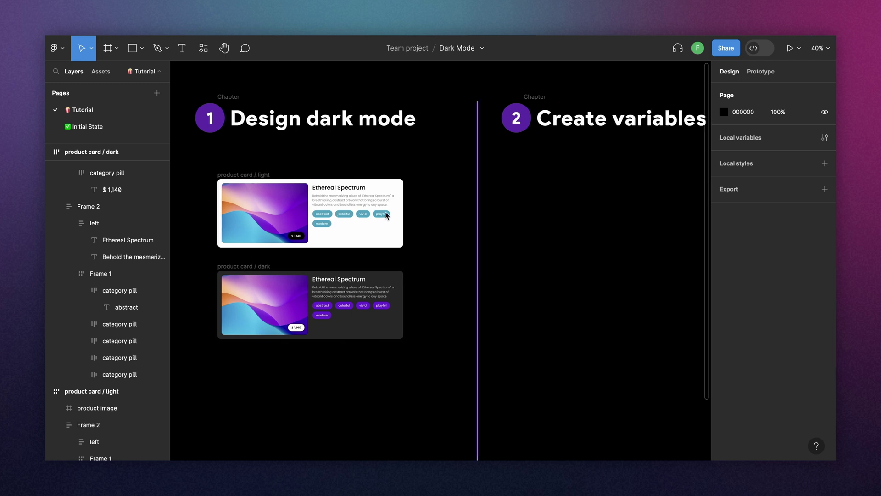
pyautogui.hscroll(3, 561, 177)
pyautogui.keyDown('ctrl'); pyautogui.scroll(-2, 561, 177); pyautogui.keyUp('ctrl')
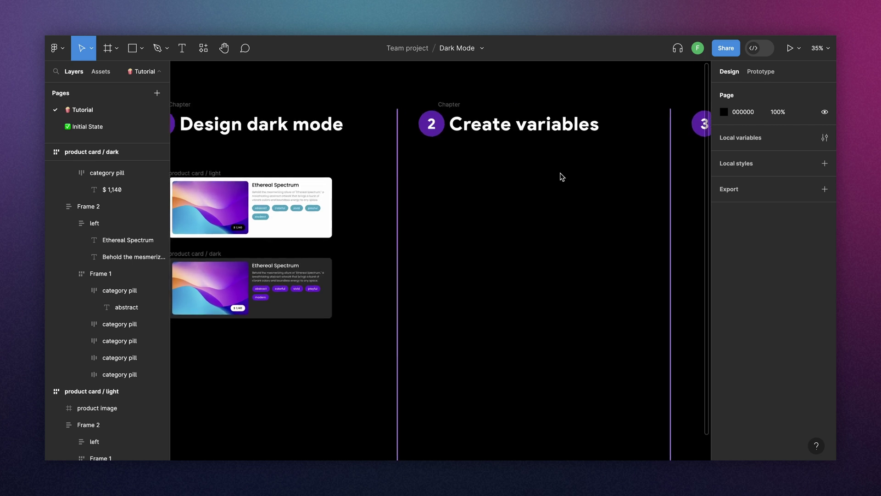
pyautogui.scroll(1, 561, 177)
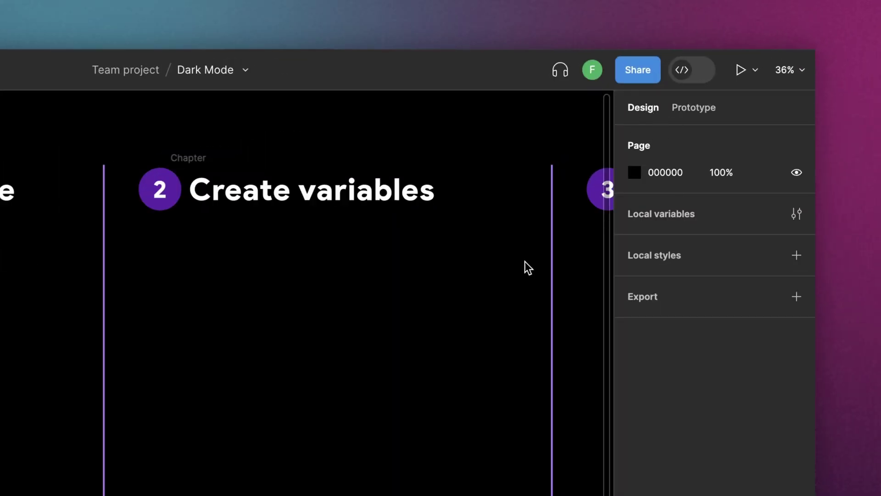
# Step: Rename Collection 1 to 'Color palette' and add one colour variable, Color (FFFFFF)
pyautogui.click(797, 215)
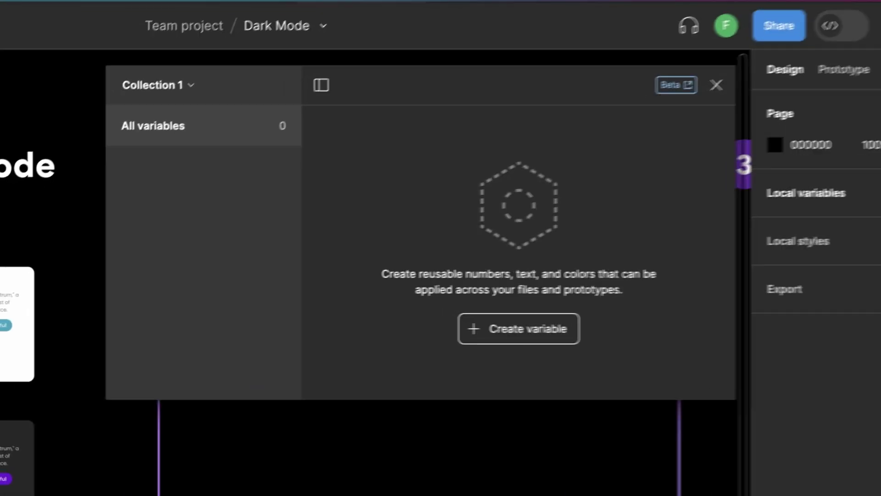
pyautogui.click(195, 86)
pyautogui.click(169, 163)
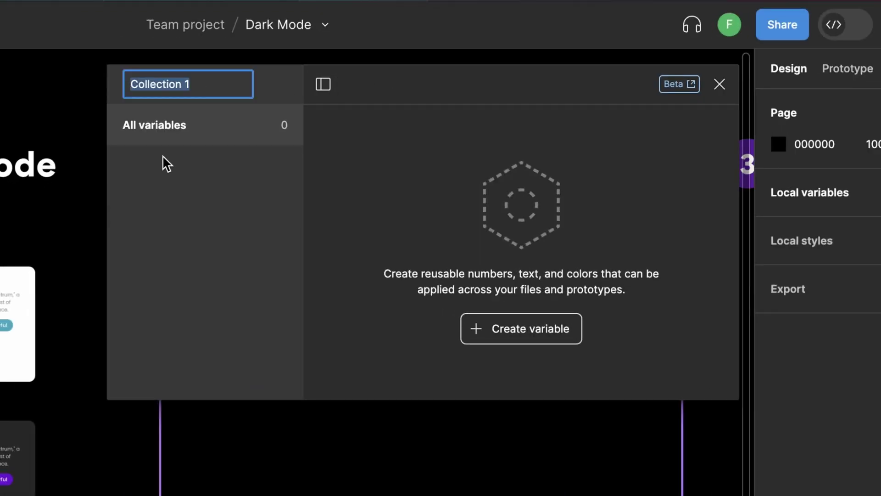
pyautogui.write('Color palle')
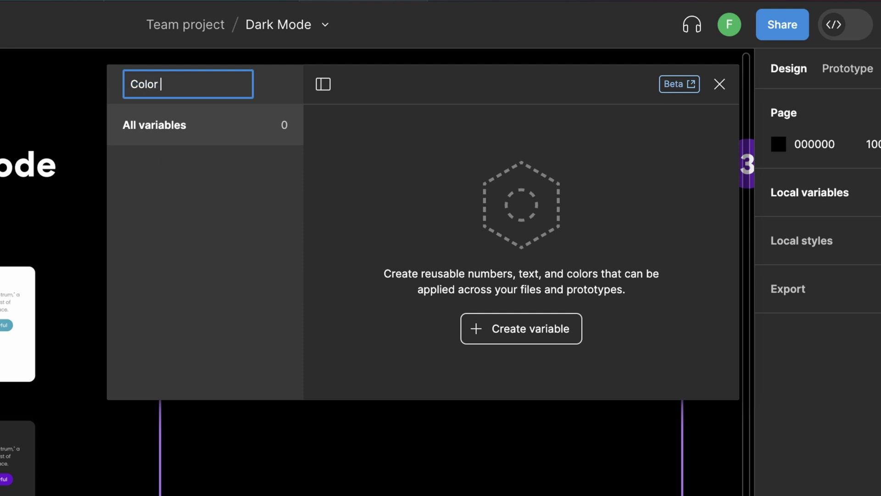
pyautogui.press('BackSpace')
pyautogui.press('BackSpace')
pyautogui.write('ette')
pyautogui.press('Return')
pyautogui.click(507, 332)
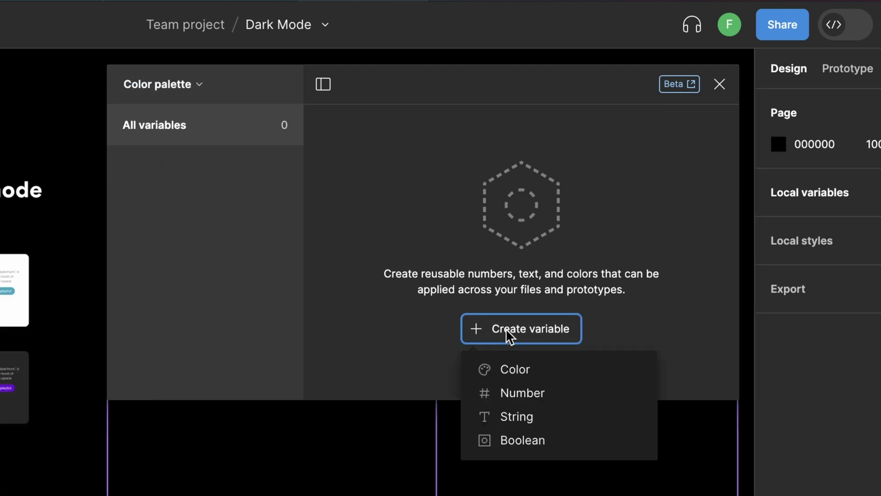
pyautogui.click(517, 379)
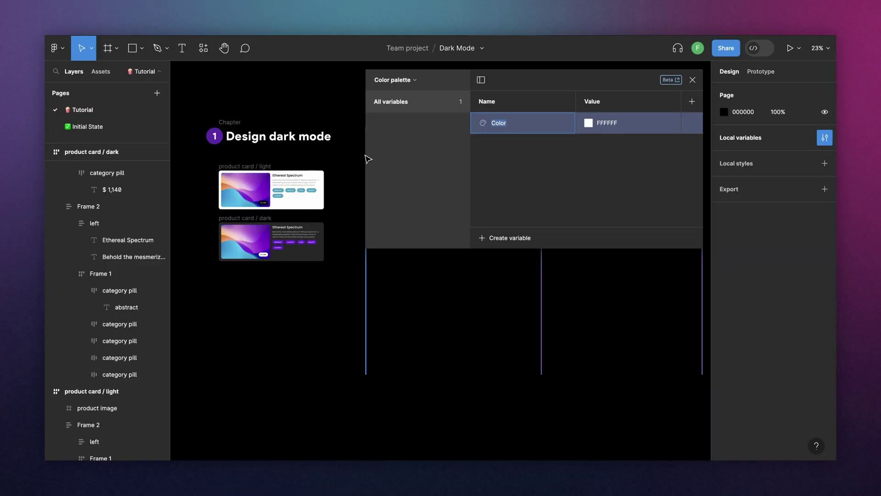
pyautogui.click(263, 165)
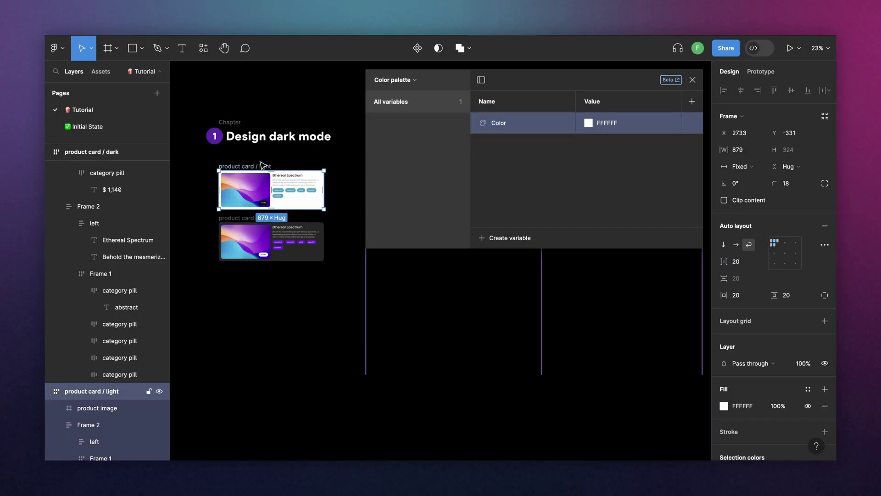
pyautogui.scroll(-3, 759, 295)
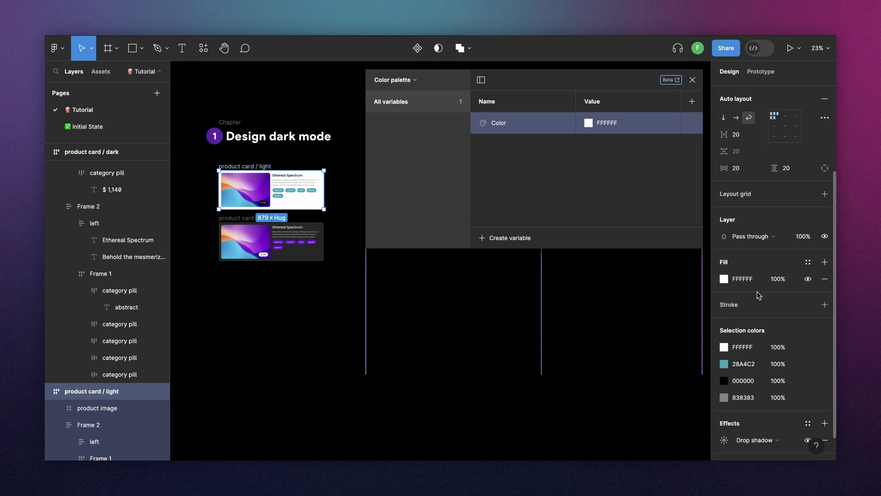
pyautogui.scroll(-1, 761, 303)
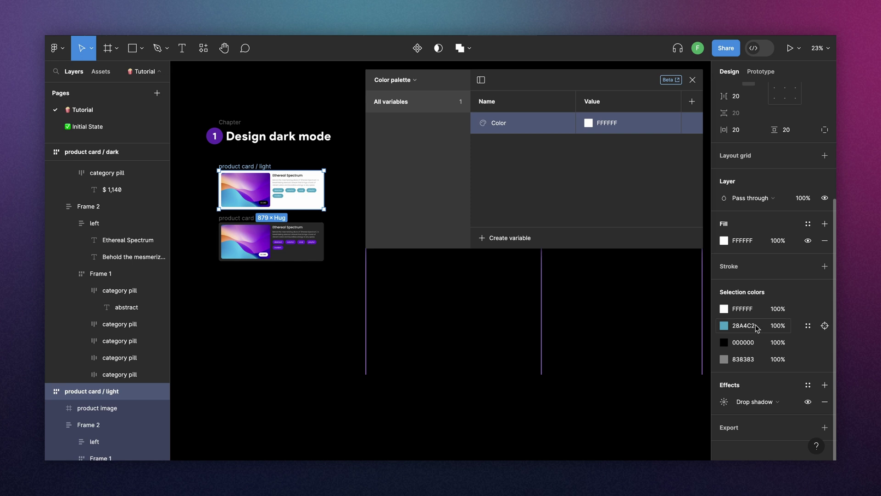
pyautogui.scroll(1, 247, 192)
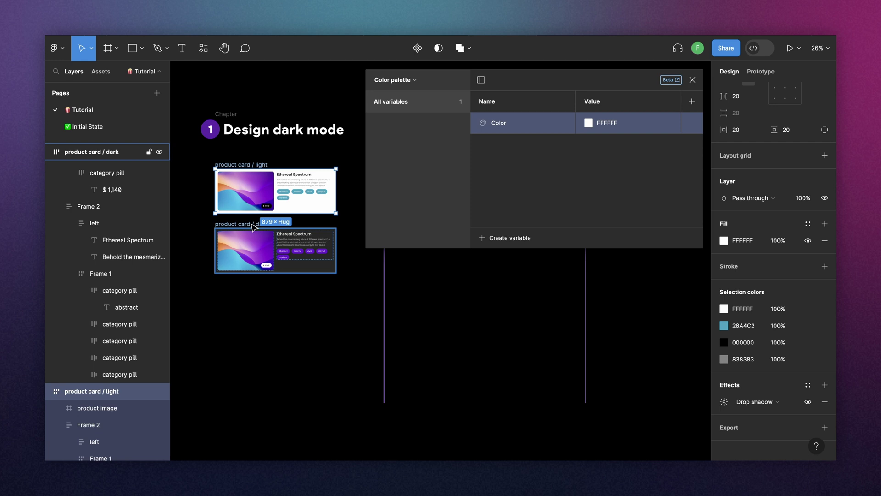
pyautogui.scroll(5, 282, 206)
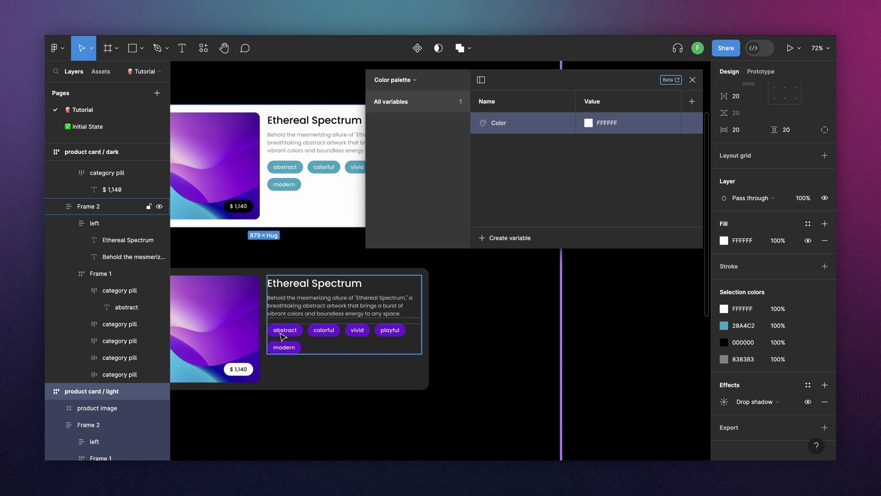
pyautogui.hscroll(-3, 288, 328)
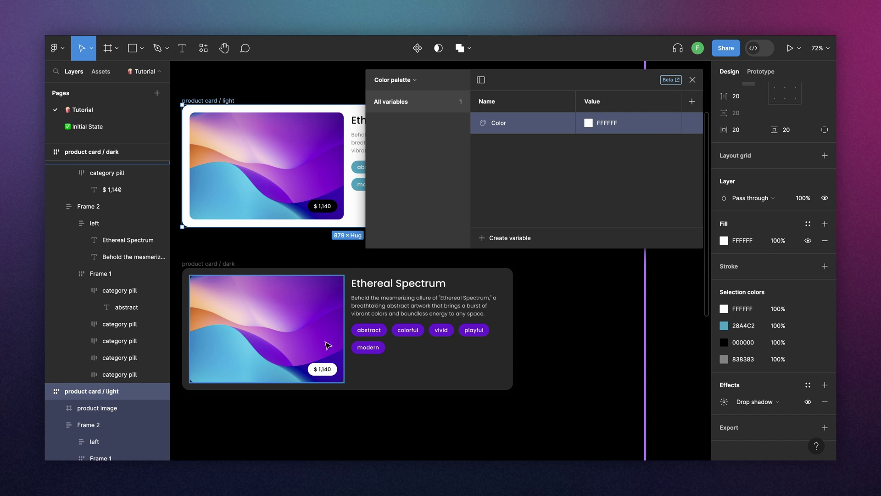
pyautogui.scroll(-5, 265, 251)
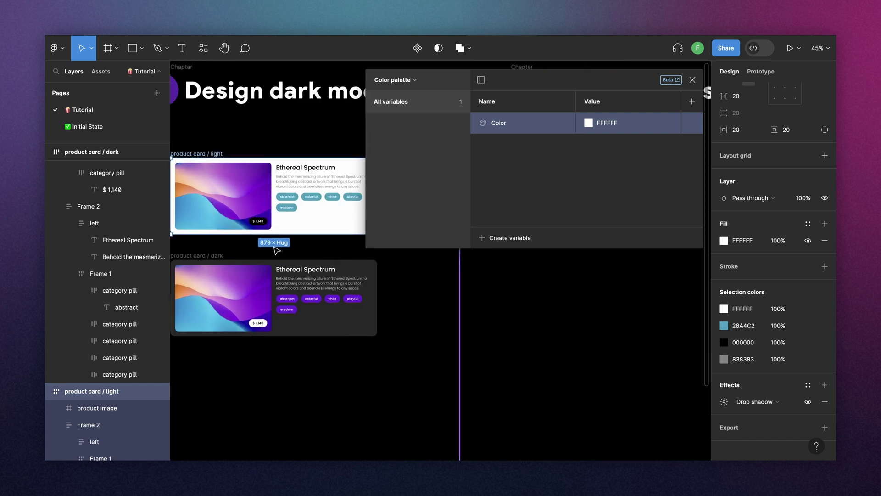
pyautogui.scroll(5, 316, 196)
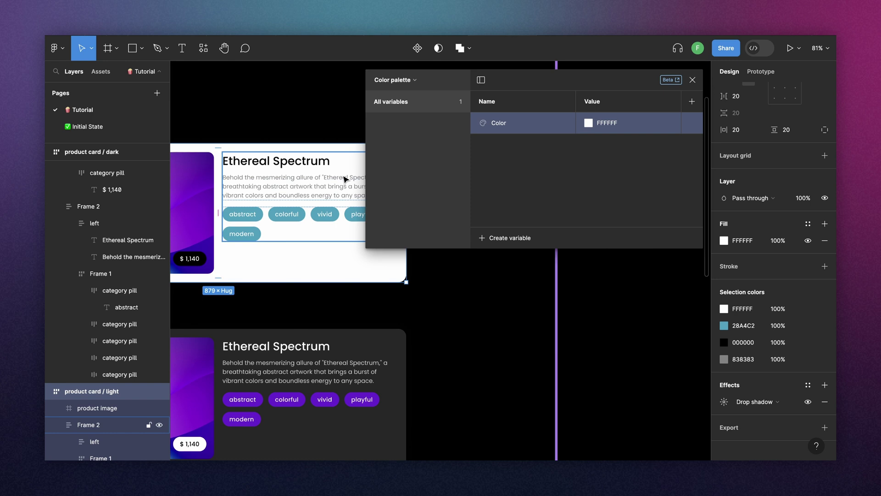
# Step: Rename the Color variable to 'title' and sample the black title colour for it
pyautogui.doubleClick(339, 179)
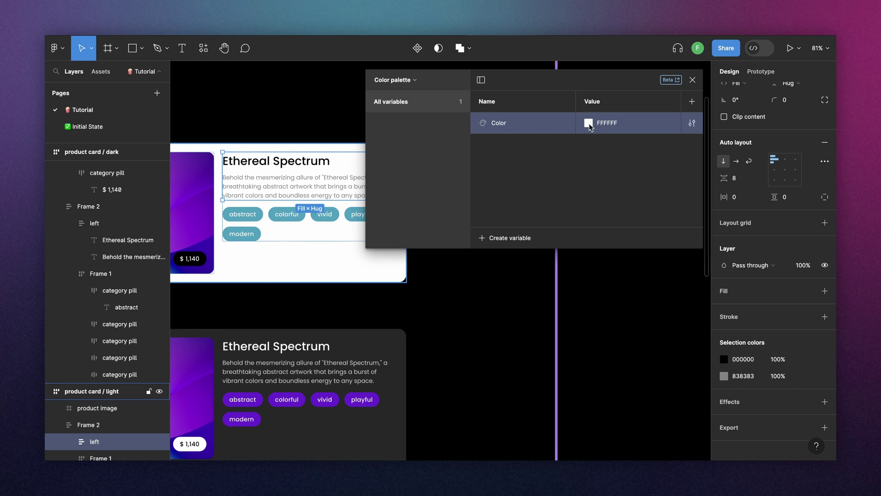
pyautogui.doubleClick(500, 123)
pyautogui.write('title')
pyautogui.click(589, 123)
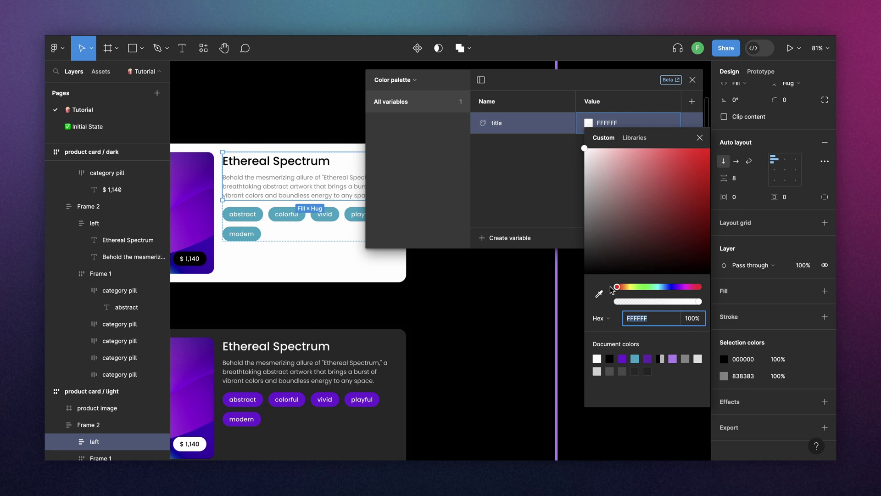
pyautogui.click(600, 296)
pyautogui.scroll(5, 266, 147)
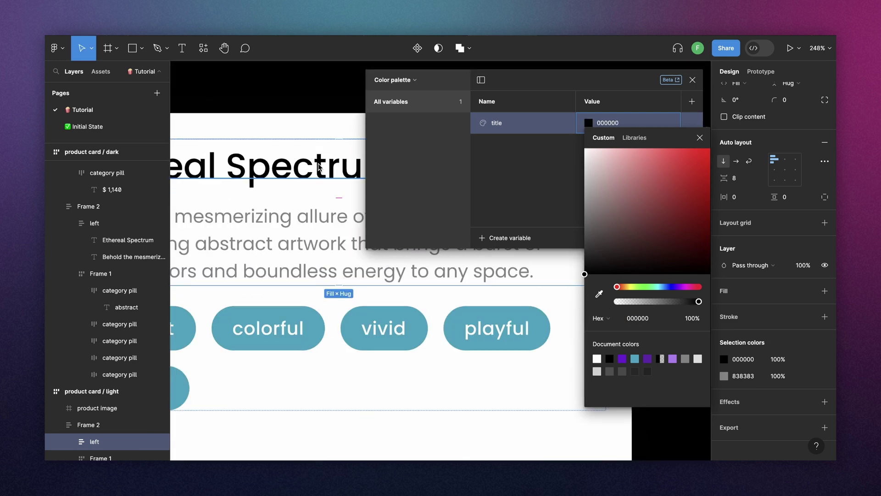
pyautogui.click(520, 218)
# Step: Add a 'subtitle' colour variable sampled from the grey subtitle text
pyautogui.click(501, 238)
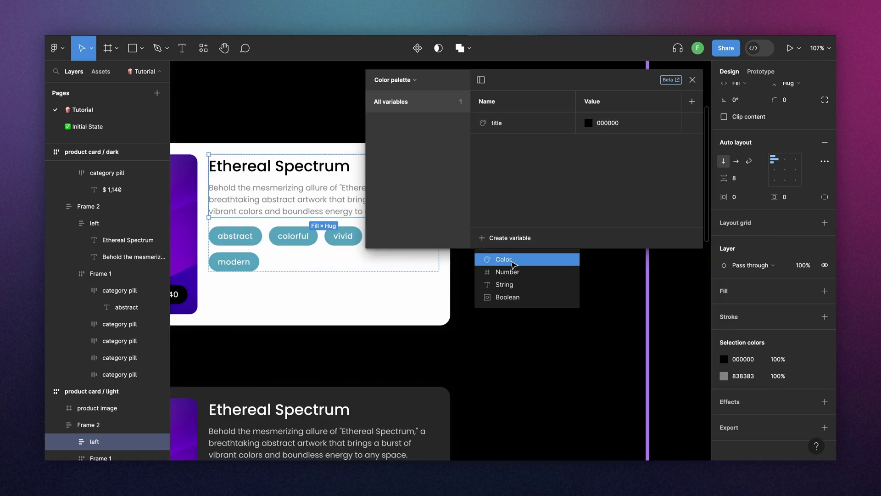
pyautogui.click(513, 260)
pyautogui.write('subtitle')
pyautogui.click(588, 144)
pyautogui.click(599, 315)
pyautogui.scroll(5, 315, 167)
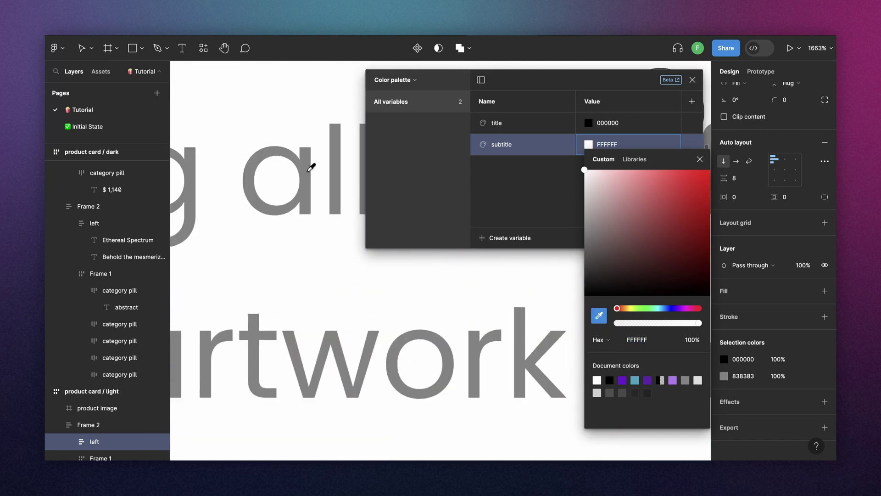
pyautogui.click(303, 173)
pyautogui.scroll(-5, 303, 173)
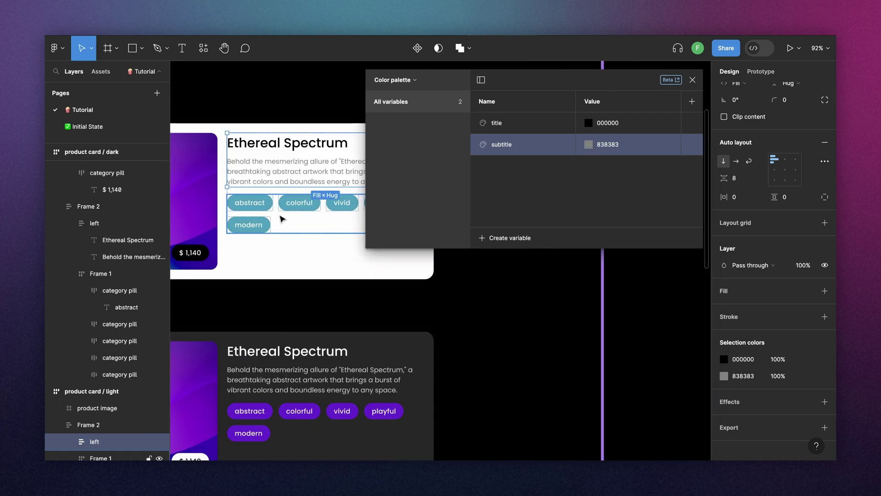
# Step: Add a 'pill bg' colour variable set to the teal pill colour
pyautogui.click(283, 219)
pyautogui.click(503, 238)
pyautogui.click(513, 260)
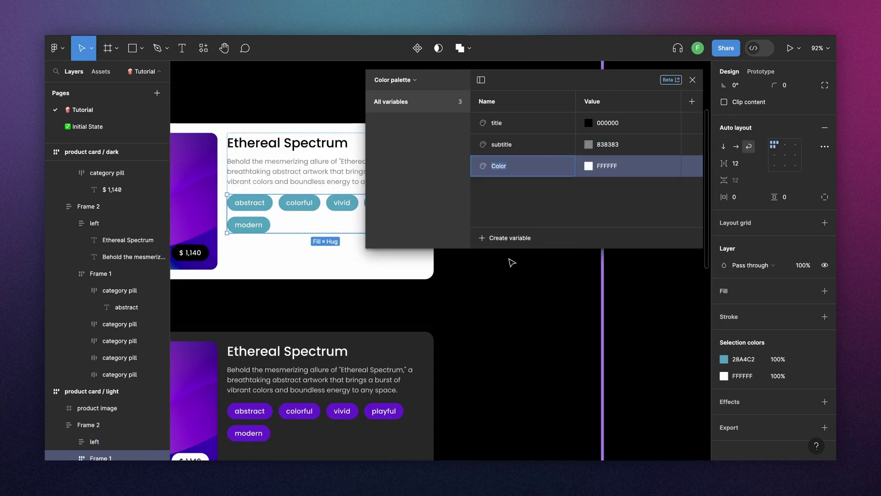
pyautogui.write('pill bg')
pyautogui.click(589, 165)
pyautogui.scroll(3, 294, 202)
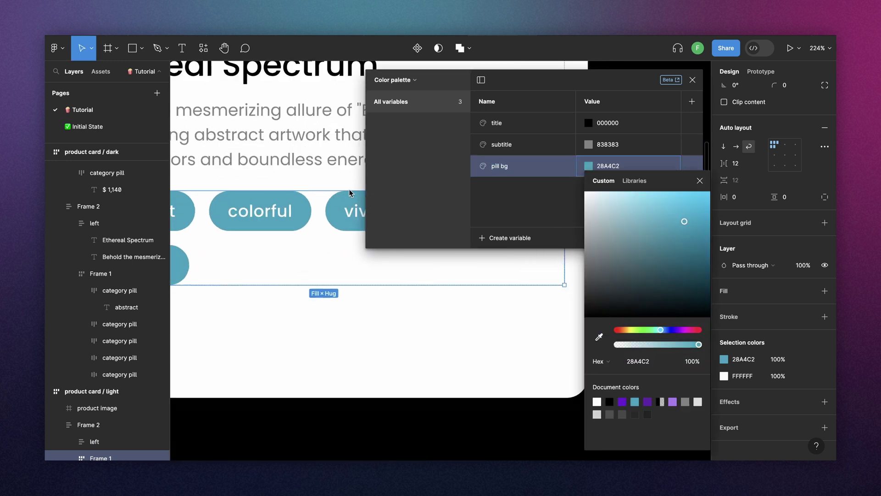
pyautogui.scroll(-3, 294, 202)
pyautogui.click(317, 207)
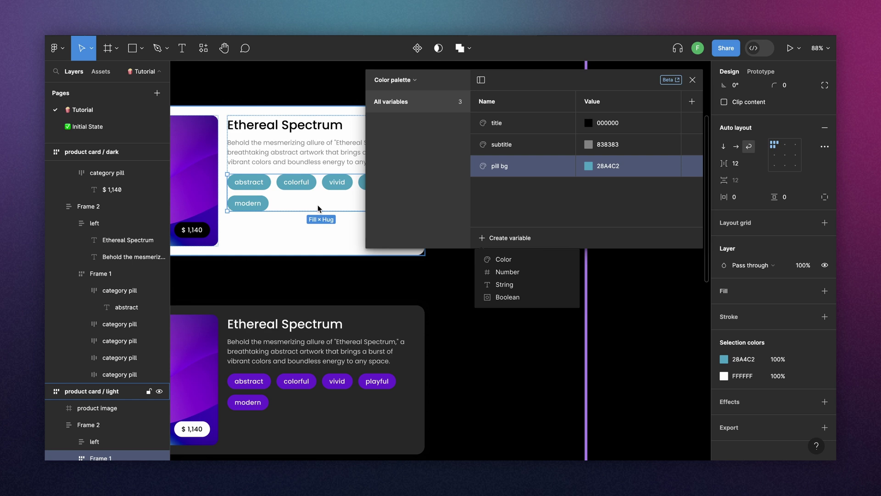
# Step: Add a 'pill text' colour variable
pyautogui.click(503, 259)
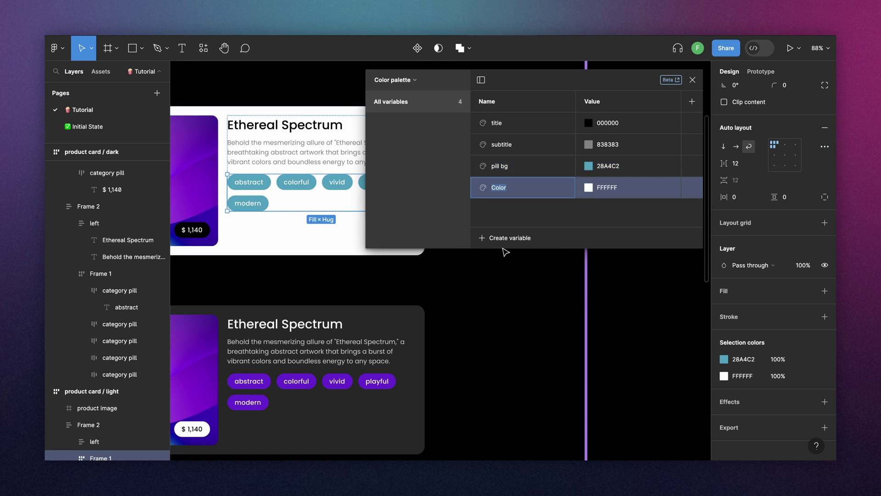
pyautogui.write('pill text')
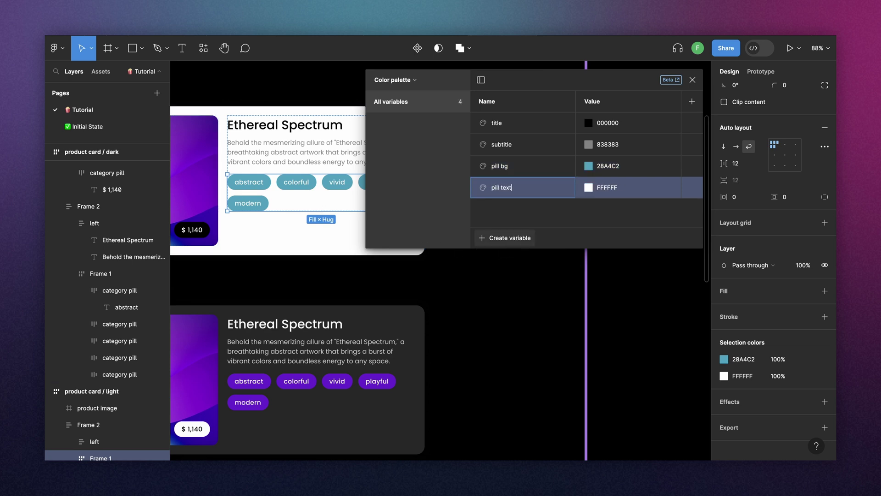
pyautogui.press('Return')
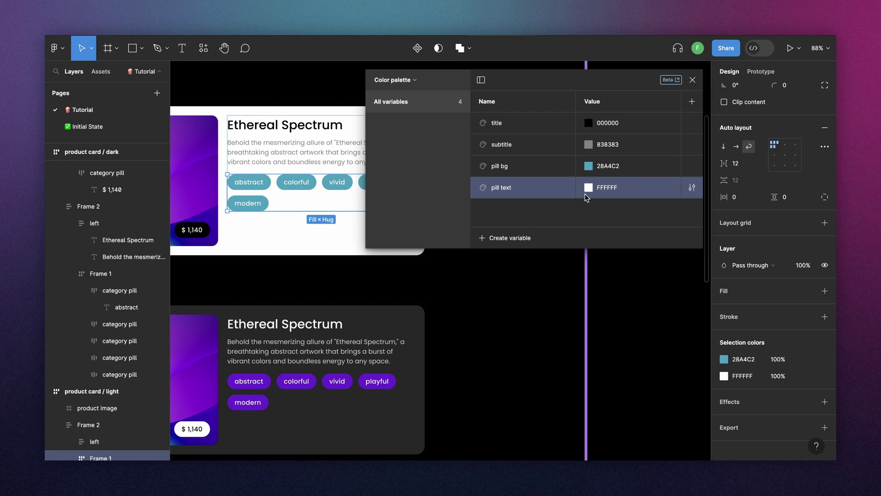
pyautogui.press('Escape')
pyautogui.scroll(-5, 315, 123)
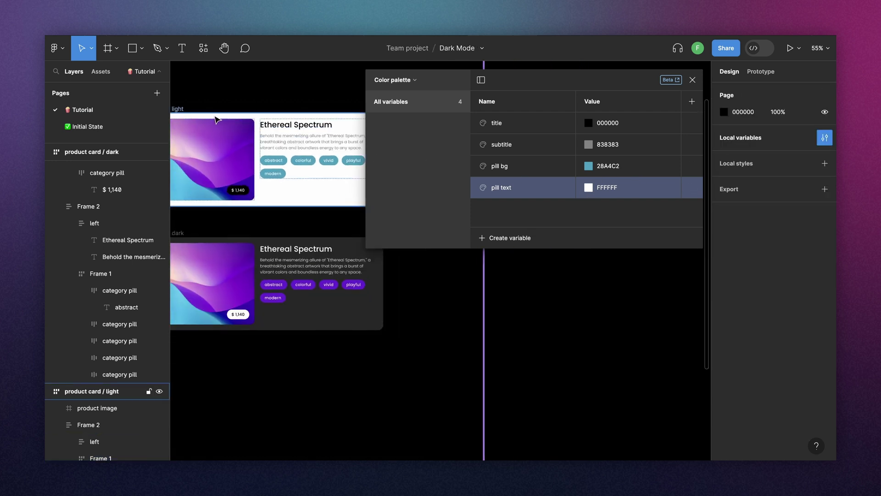
# Step: Add a 'bg' colour variable for the light product card's background
pyautogui.click(187, 112)
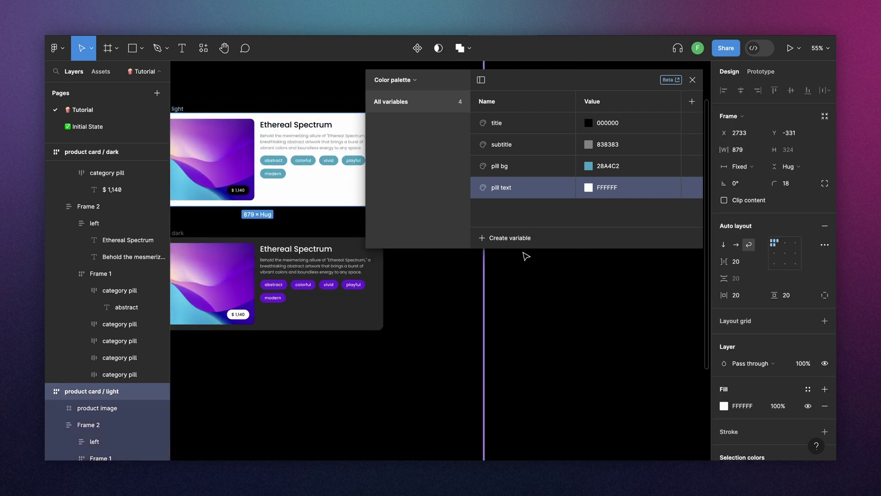
pyautogui.click(510, 239)
pyautogui.click(503, 258)
pyautogui.write('bg')
pyautogui.press('Return')
pyautogui.hscroll(-5, 296, 167)
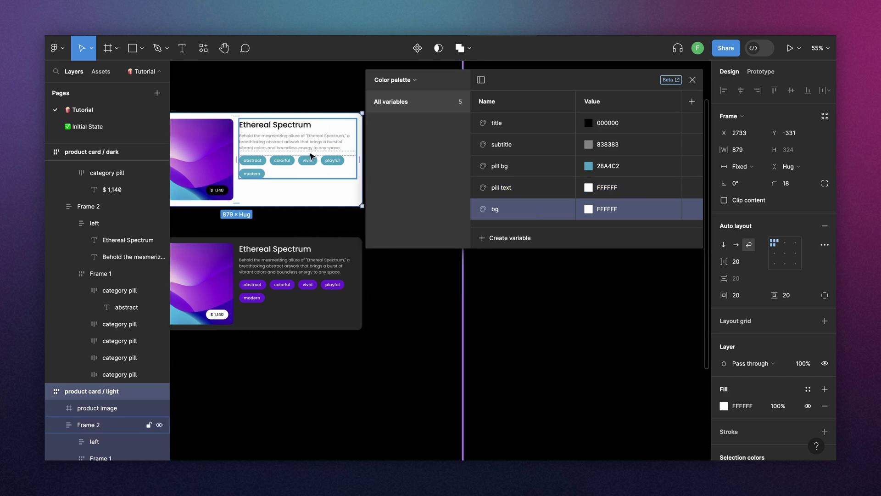
pyautogui.scroll(5, 468, 248)
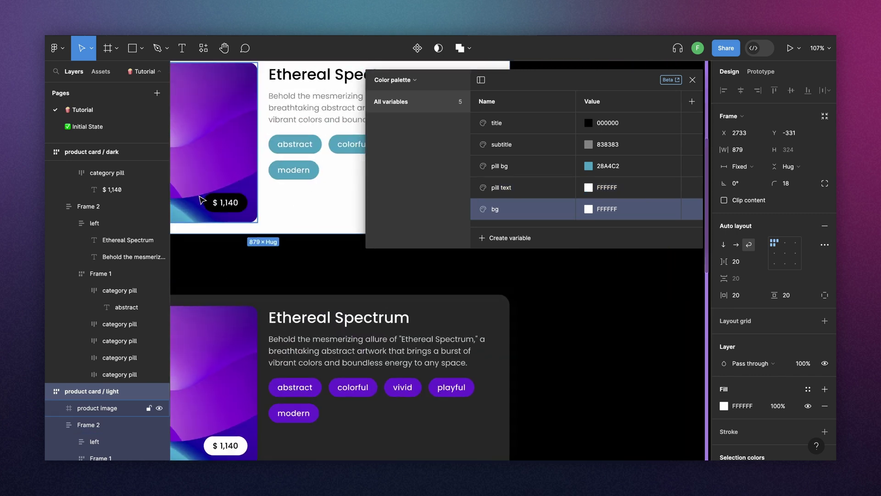
# Step: Add a 'price tag bg' colour variable set to black
pyautogui.click(492, 241)
pyautogui.click(493, 258)
pyautogui.write('price')
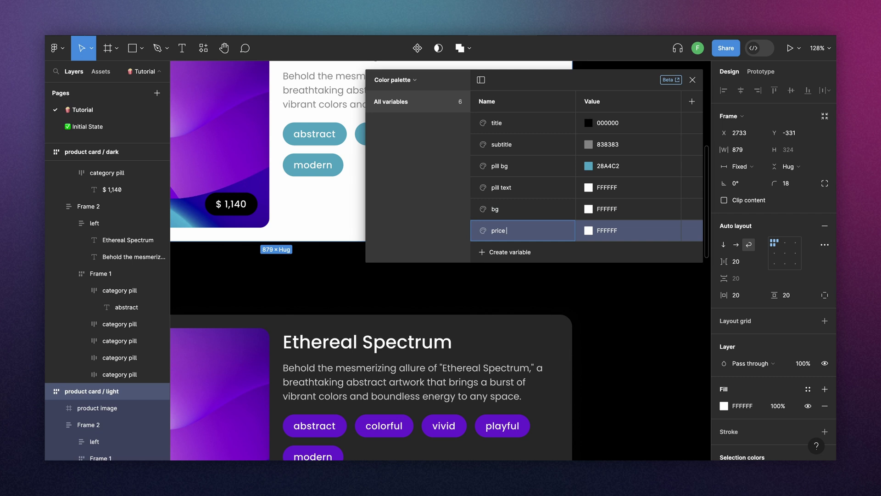
pyautogui.write(' tag bg')
pyautogui.click(588, 231)
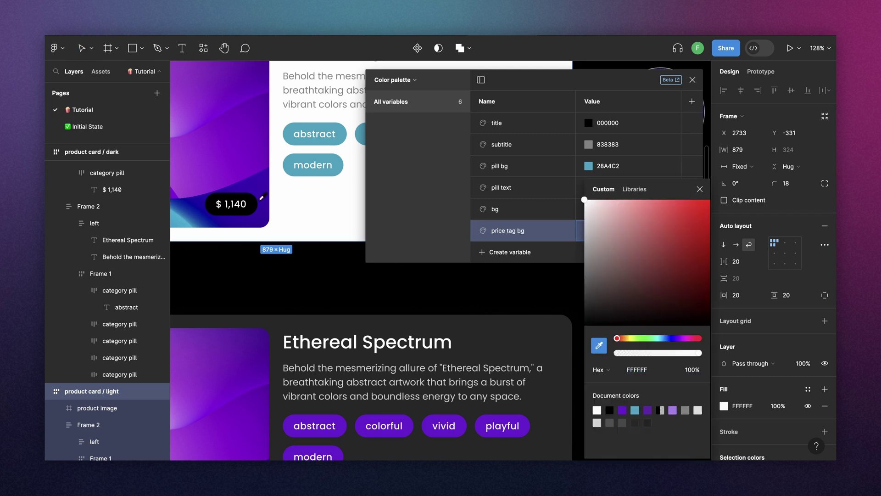
pyautogui.click(699, 189)
# Step: Add a 'price text' colour variable
pyautogui.click(504, 252)
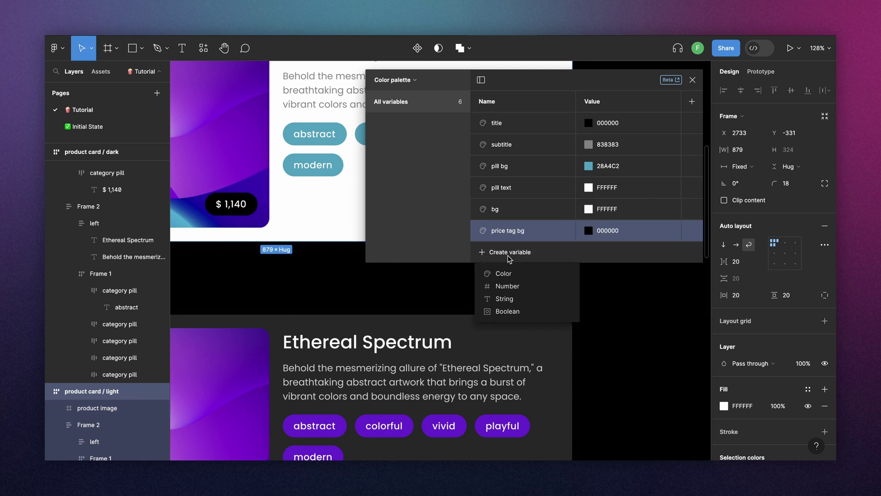
pyautogui.click(498, 273)
pyautogui.write('piice text')
pyautogui.press('Return')
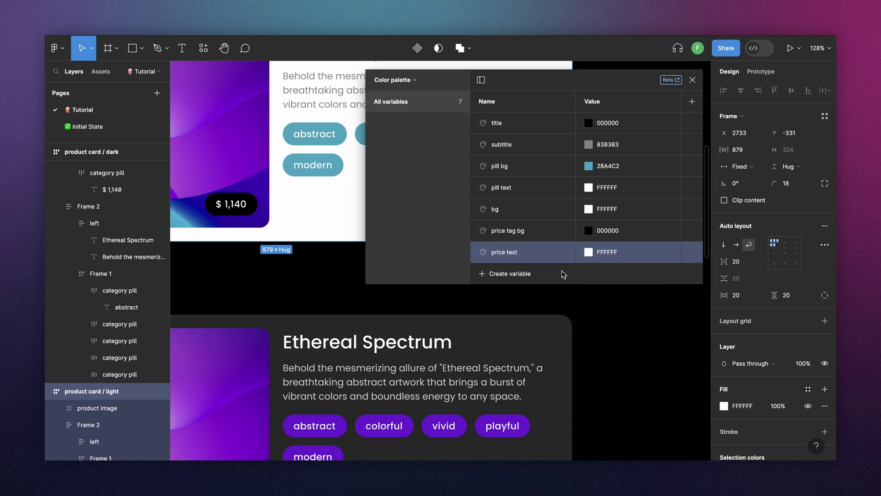
pyautogui.scroll(-5, 338, 182)
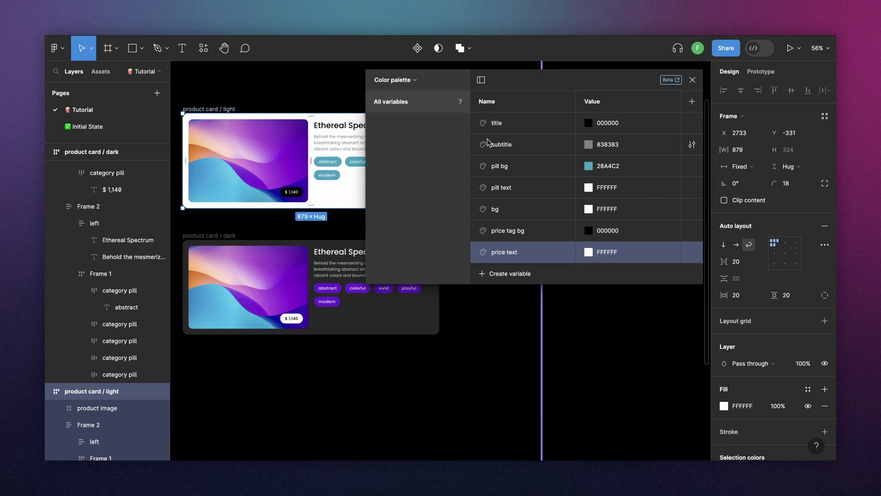
# Step: Add Mode 2 and name it 'Dark', then rename Mode 1 to 'Light'
pyautogui.click(691, 102)
pyautogui.doubleClick(599, 103)
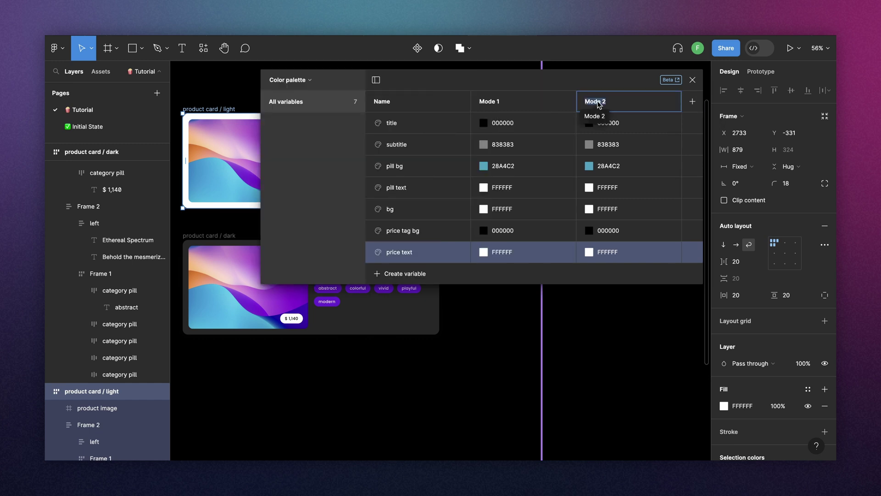
pyautogui.write('Dark')
pyautogui.press('Return')
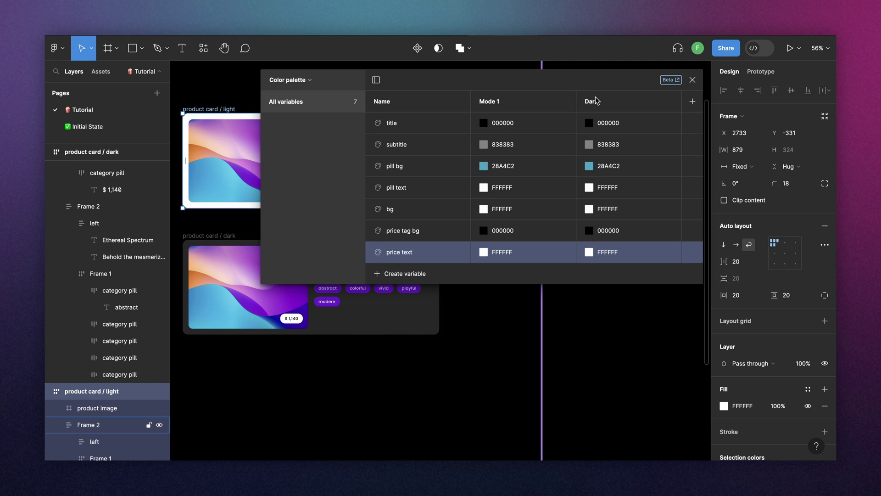
pyautogui.doubleClick(489, 102)
pyautogui.write('Ligh')
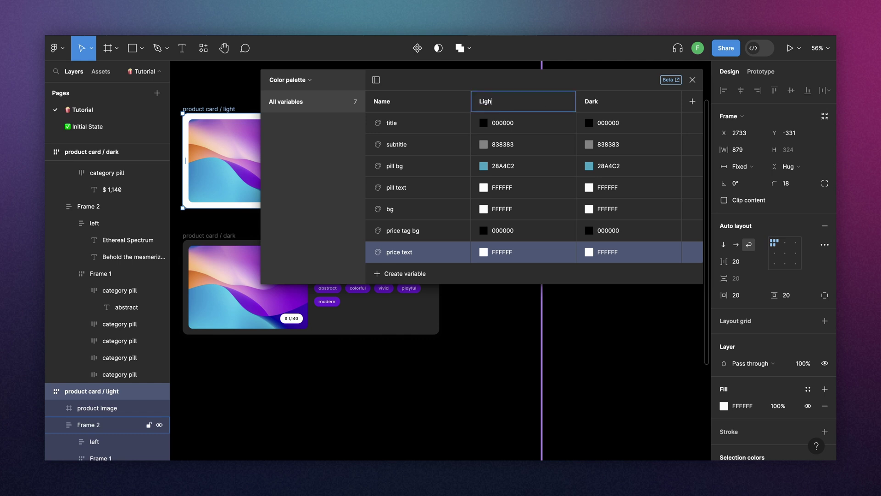
pyautogui.write('t')
pyautogui.press('Return')
pyautogui.scroll(3, 441, 294)
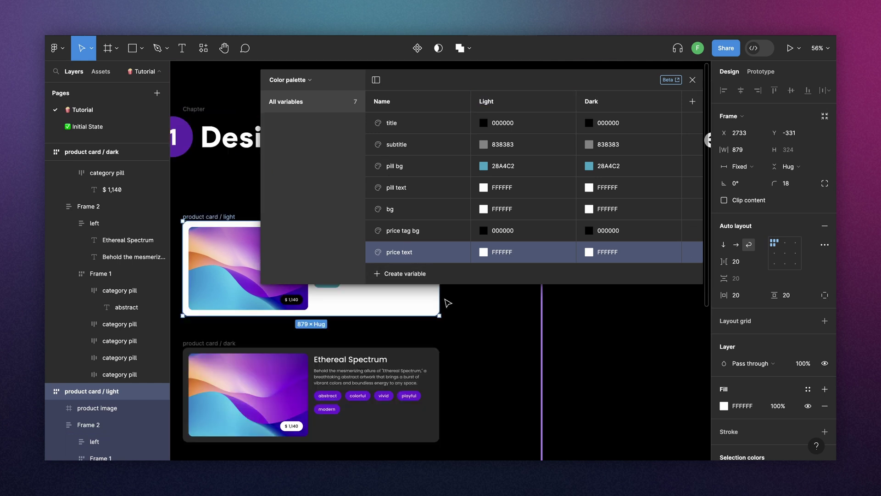
# Step: Set Dark values of title to white FFFFFF and subtitle to light grey D1D1D1 from the dark card
pyautogui.scroll(-1, 449, 332)
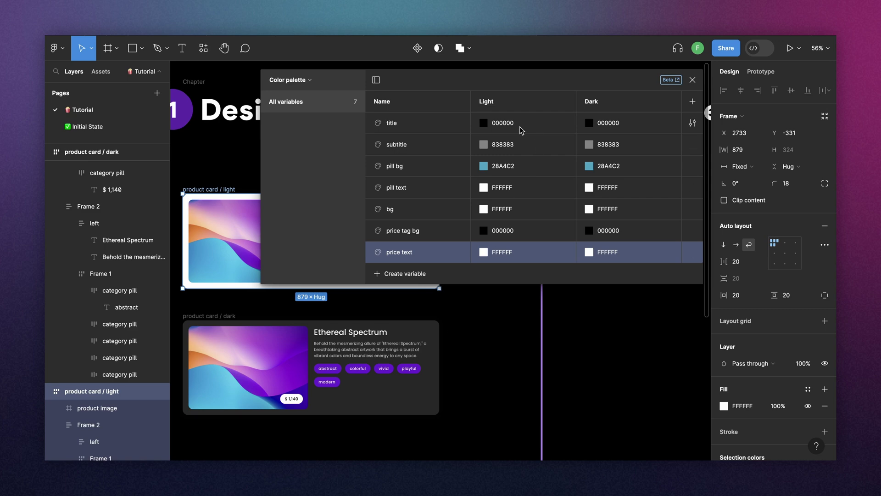
pyautogui.click(589, 123)
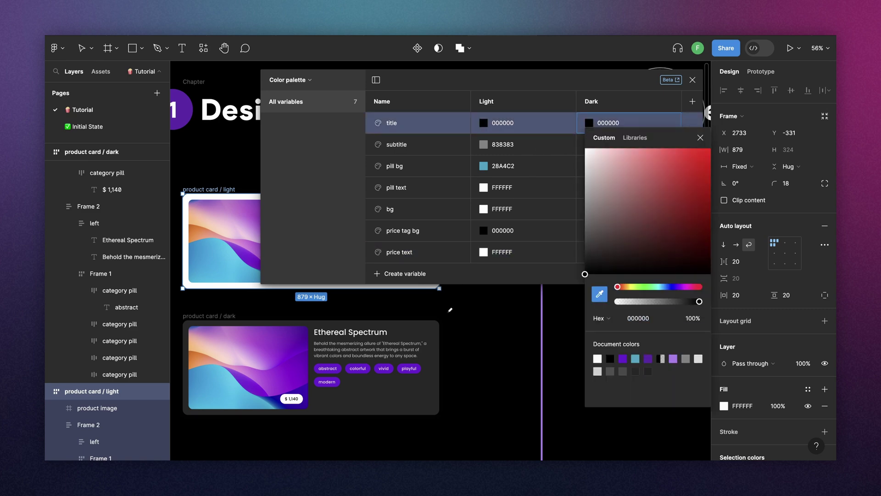
pyautogui.scroll(5, 381, 338)
pyautogui.click(390, 309)
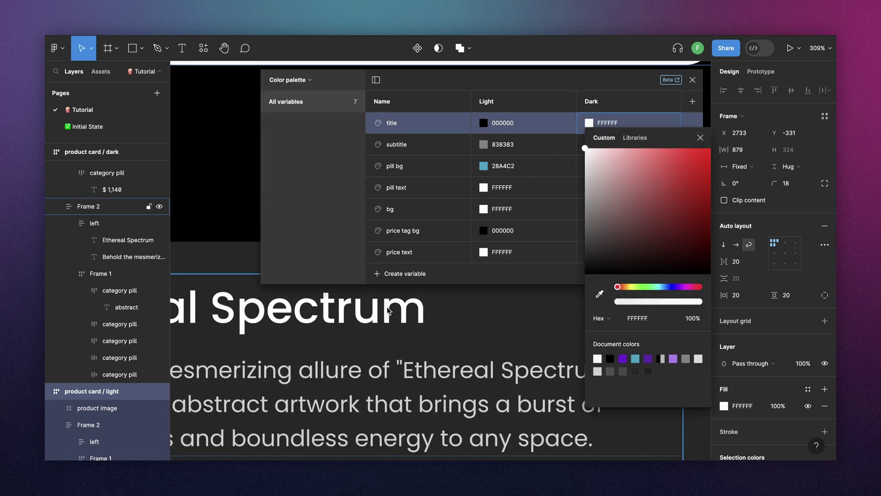
pyautogui.scroll(-1, 403, 296)
pyautogui.click(700, 138)
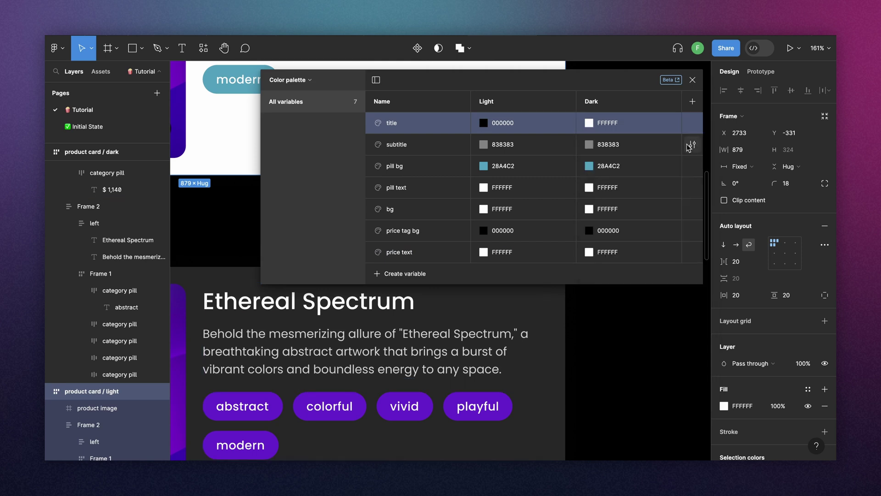
pyautogui.click(597, 145)
pyautogui.click(599, 315)
pyautogui.scroll(5, 468, 342)
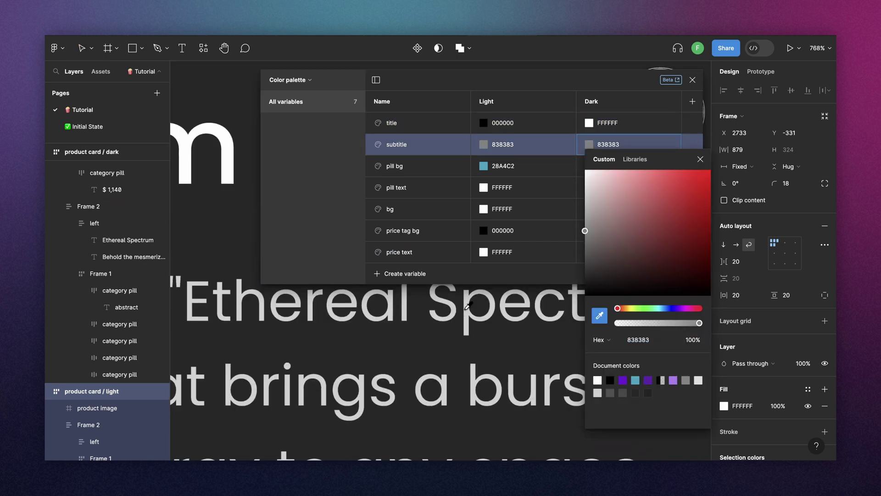
pyautogui.click(468, 305)
# Step: Set pill bg's Dark value to the purple pill colour 6E1AD7
pyautogui.click(701, 159)
pyautogui.click(597, 166)
pyautogui.click(600, 337)
pyautogui.scroll(-5, 464, 366)
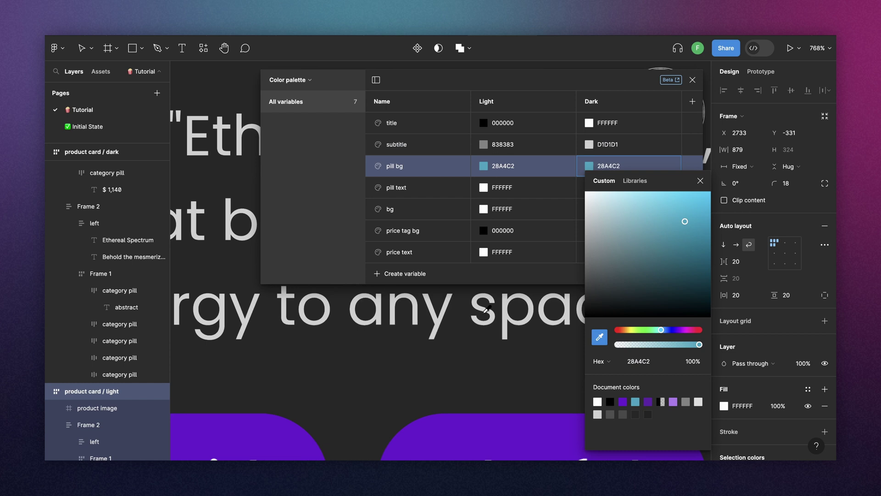
pyautogui.click(467, 365)
pyautogui.click(700, 180)
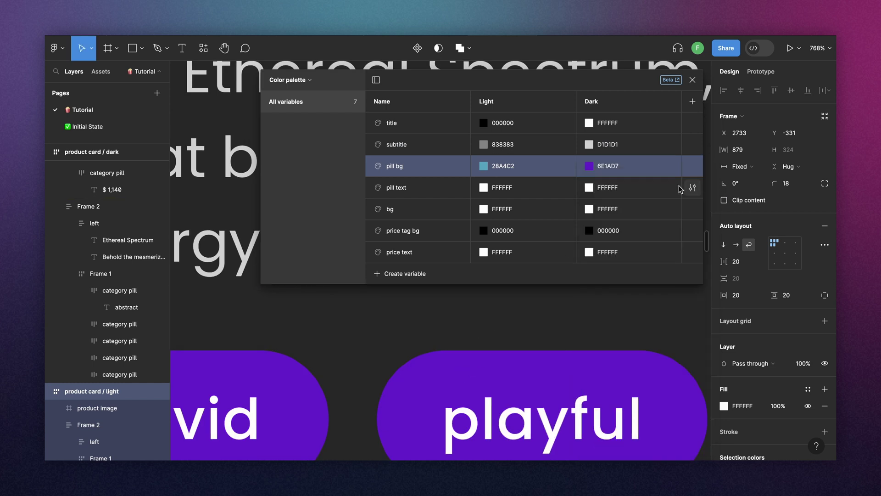
# Step: Sample the dark card's grey 272727 as bg's Dark value
pyautogui.scroll(-10, 513, 320)
pyautogui.scroll(5, 389, 382)
pyautogui.scroll(-5, 390, 372)
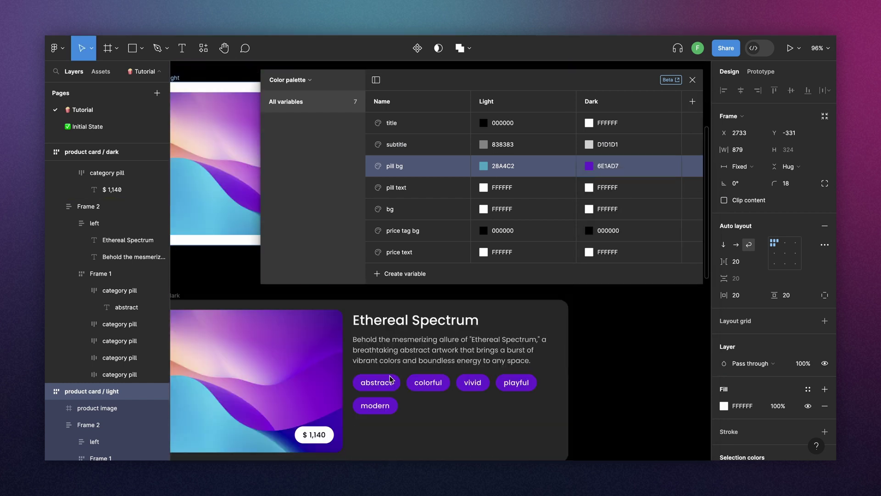
pyautogui.scroll(-5, 433, 298)
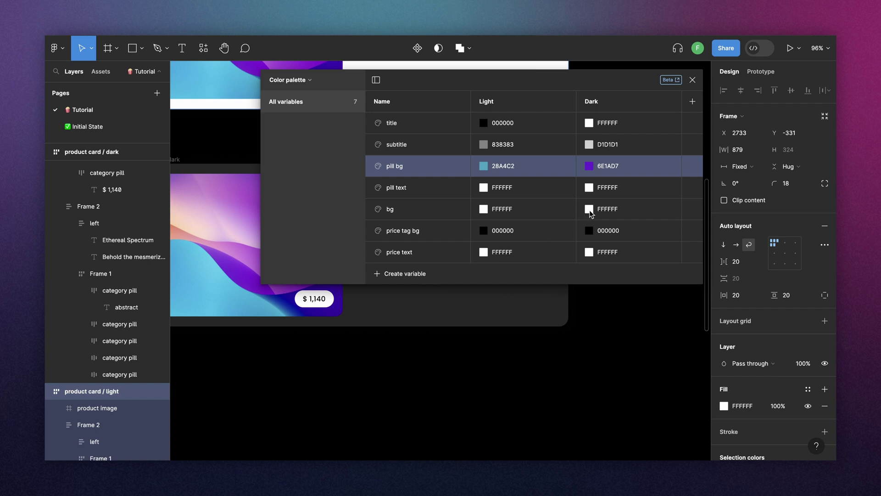
pyautogui.click(589, 209)
pyautogui.click(599, 345)
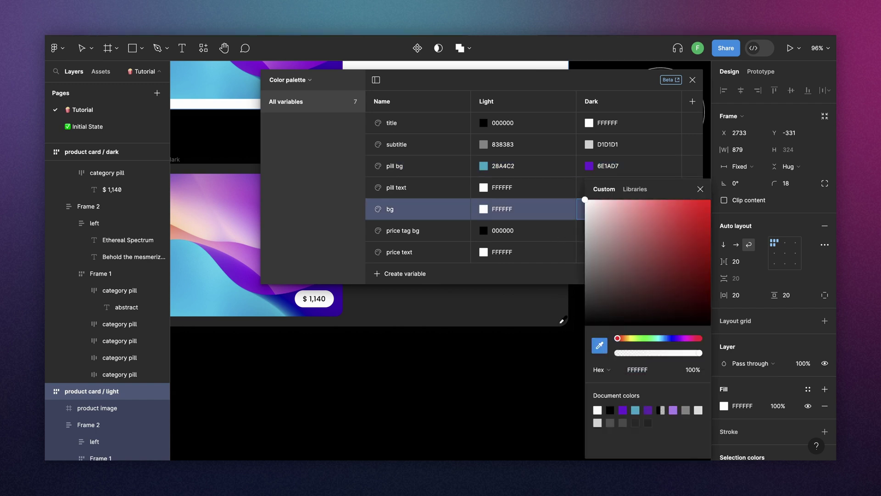
pyautogui.click(538, 305)
pyautogui.click(700, 190)
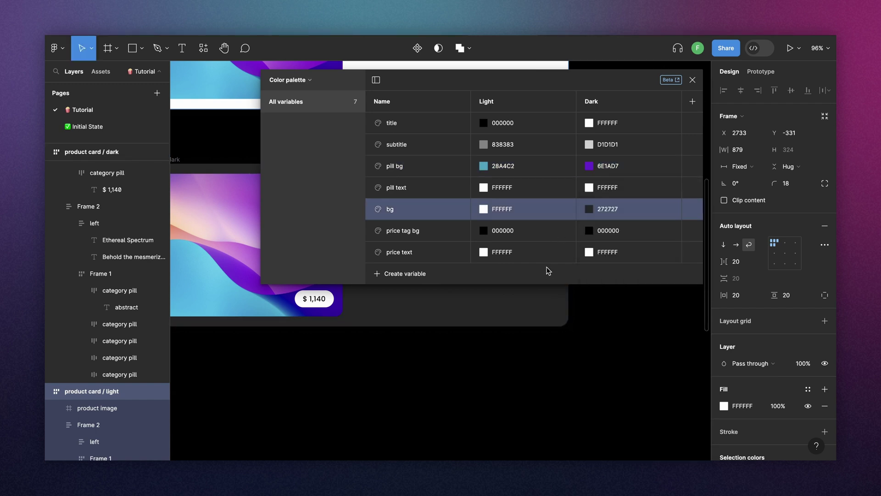
# Step: Set price tag bg's Dark value to FFFFFF and price text's Dark value to 000000
pyautogui.click(589, 230)
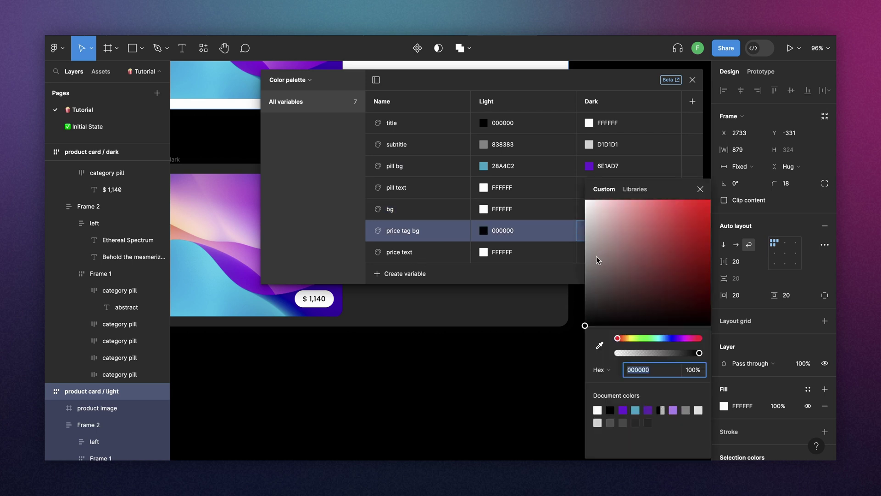
pyautogui.moveTo(586, 326); pyautogui.dragTo(574, 191)
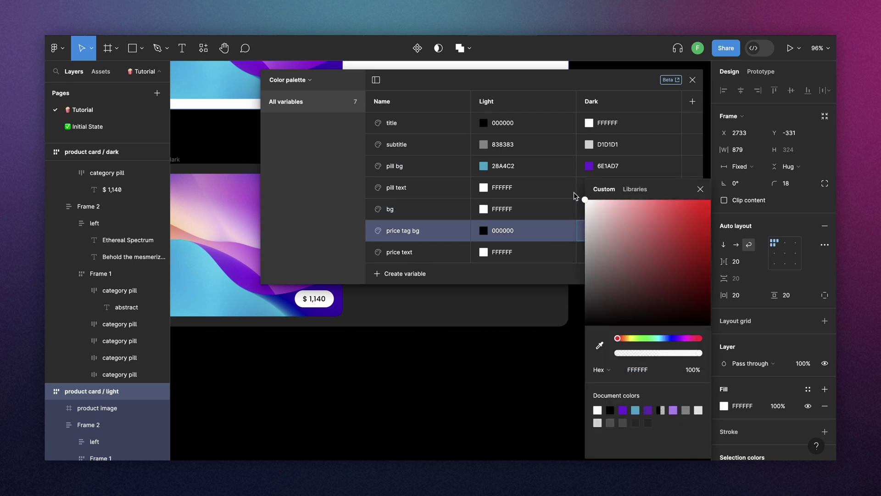
pyautogui.click(700, 189)
pyautogui.scroll(3, 367, 312)
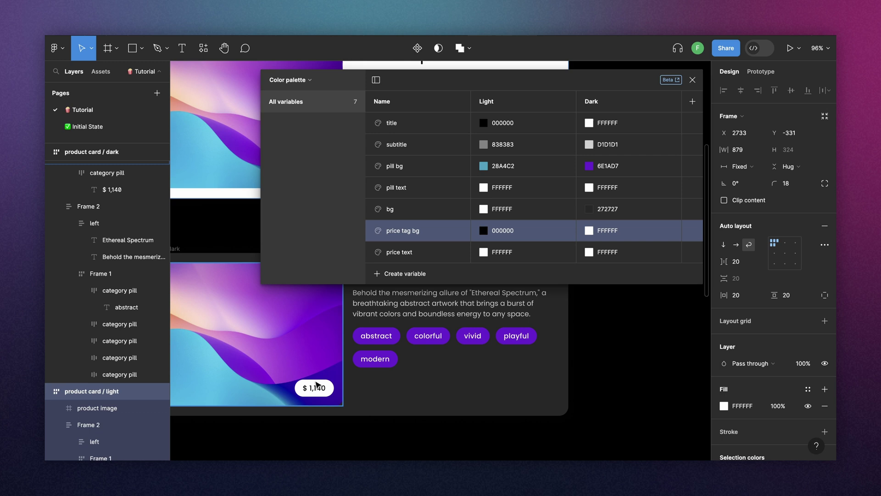
pyautogui.click(590, 254)
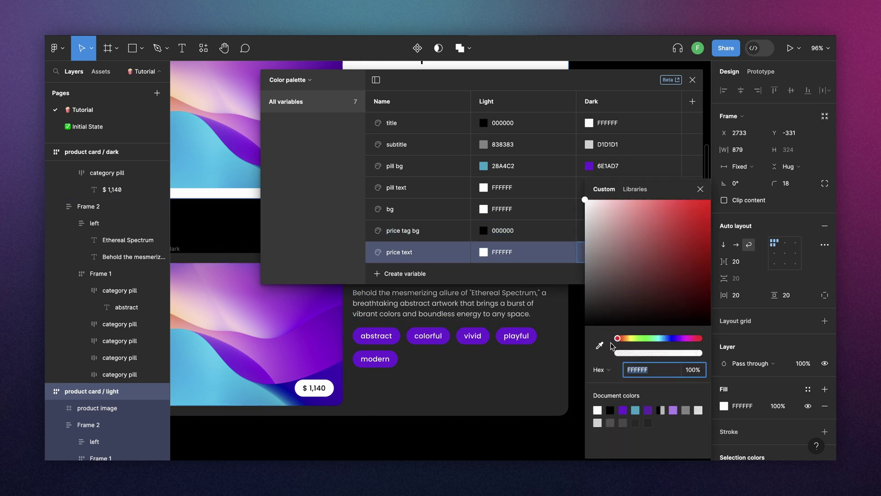
pyautogui.moveTo(584, 199); pyautogui.dragTo(584, 323)
pyautogui.scroll(-3, 517, 320)
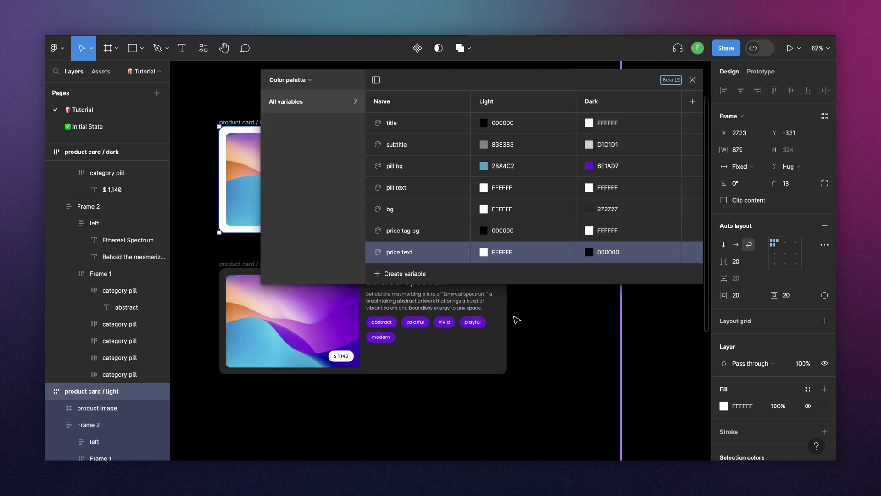
pyautogui.scroll(-3, 516, 320)
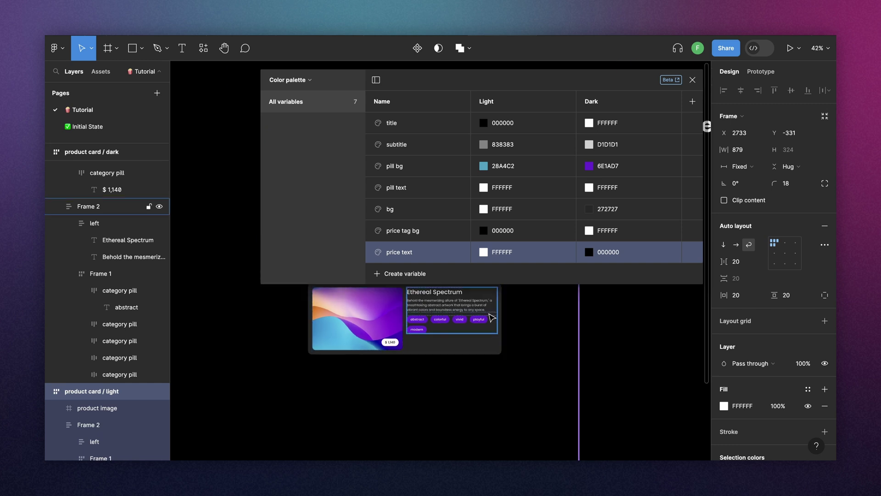
# Step: Pan the canvas to bring the light and dark product cards back into view
pyautogui.hscroll(3, 505, 317)
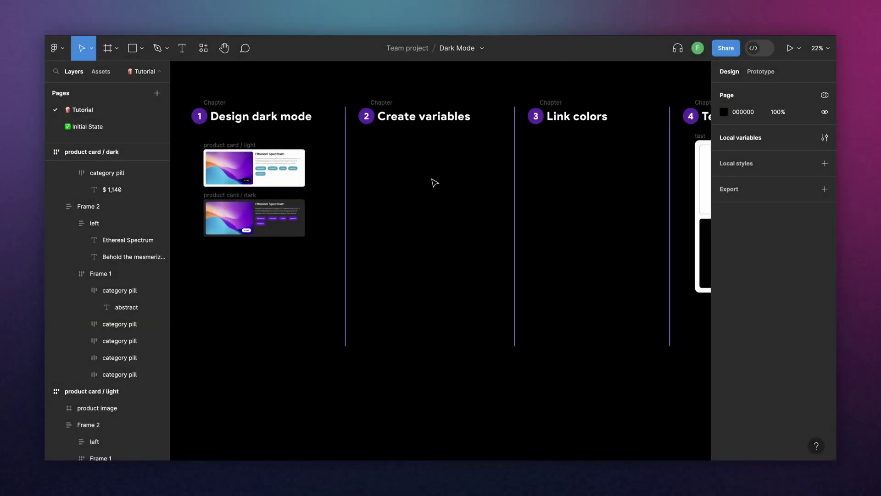
pyautogui.click(251, 146)
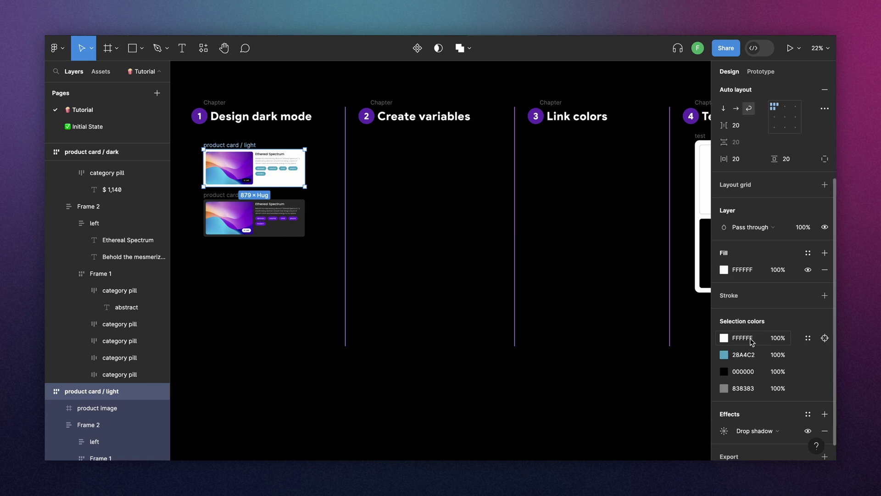
pyautogui.click(807, 338)
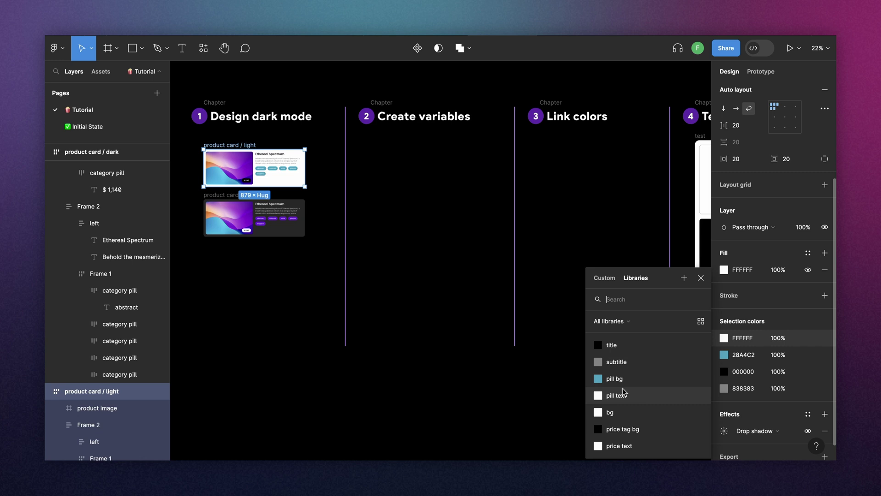
pyautogui.click(700, 278)
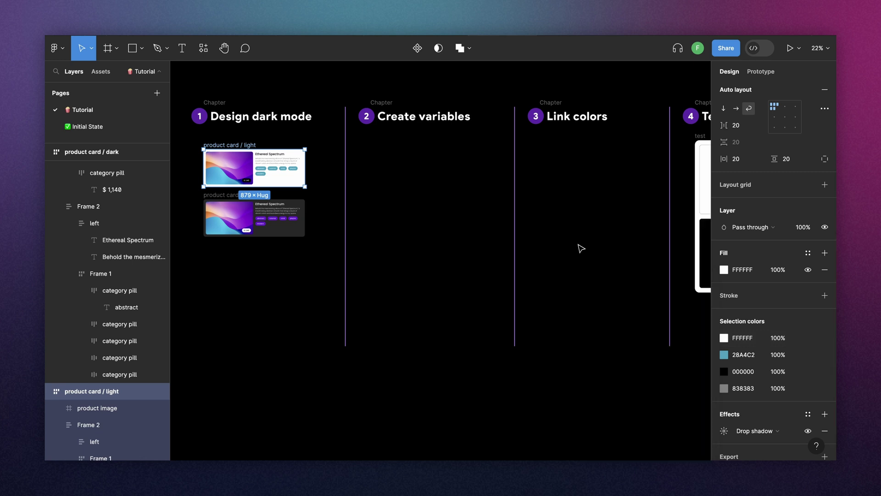
# Step: Alt-drag a copy of the light product card into the Create variables chapter
pyautogui.moveTo(247, 147); pyautogui.dragTo(577, 147)
pyautogui.hscroll(2, 569, 156)
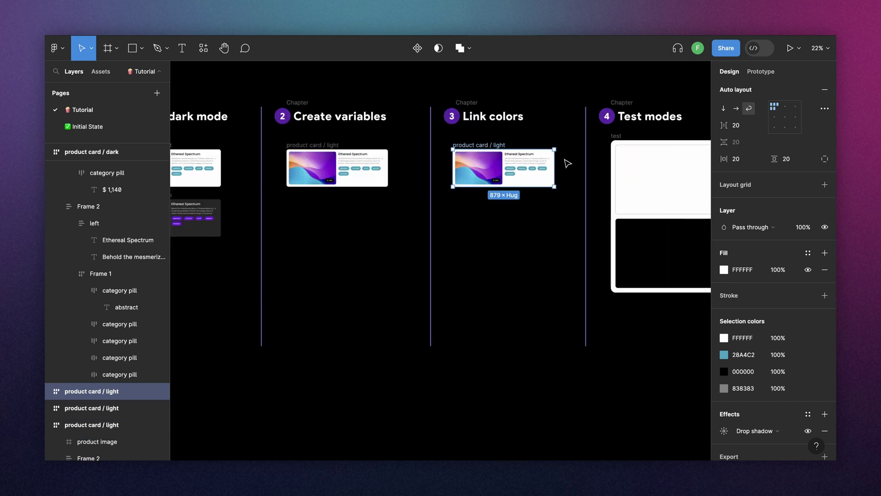
pyautogui.scroll(3, 578, 183)
pyautogui.scroll(2, 594, 175)
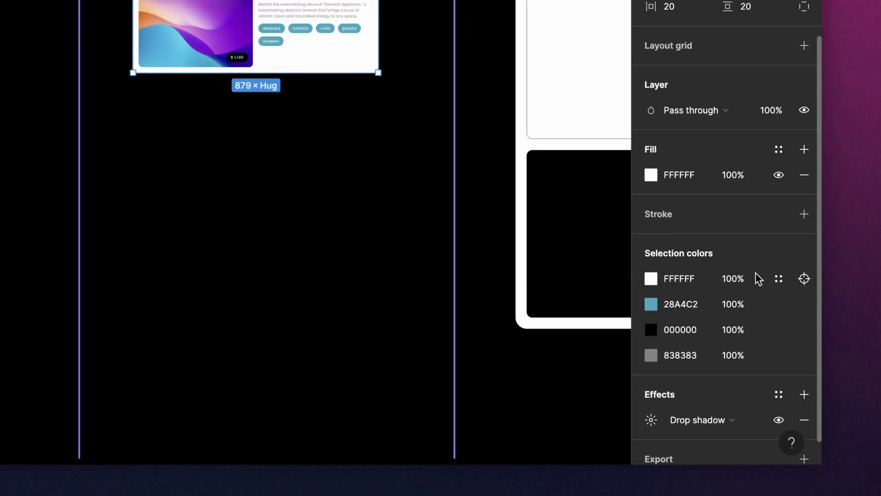
# Step: Look through the colour variables for the white fill, then select the card's text column Frame 2
pyautogui.click(805, 338)
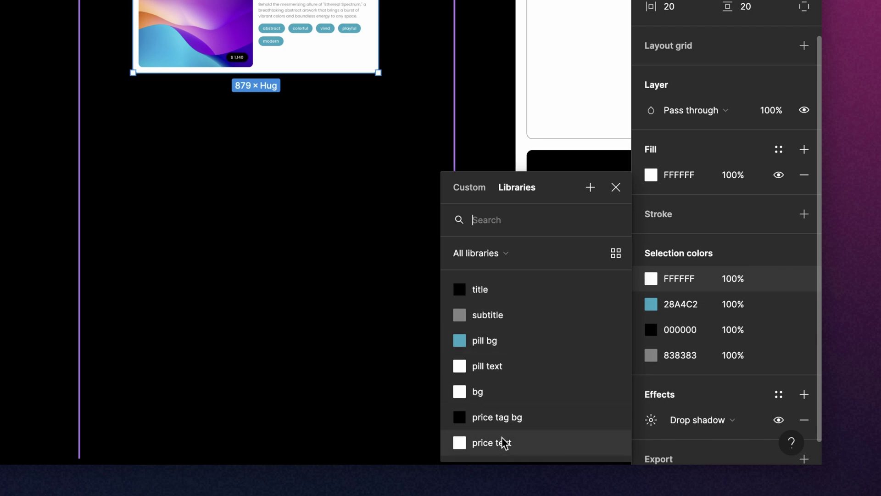
pyautogui.click(615, 187)
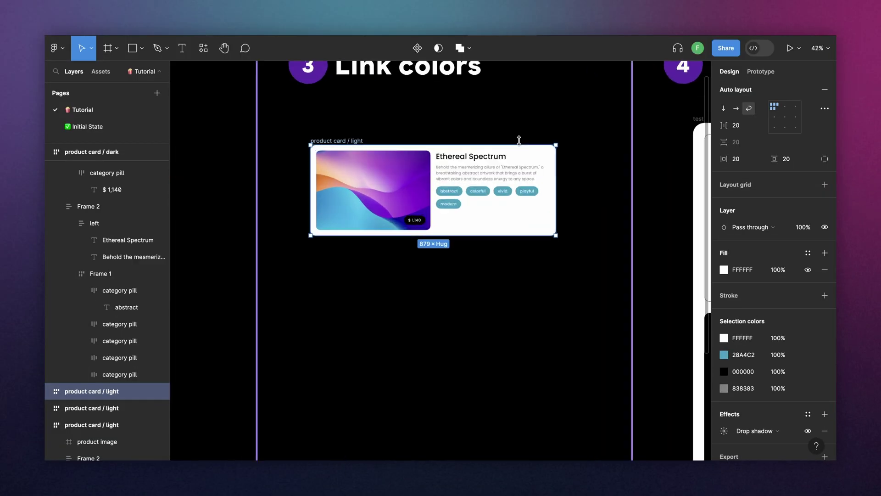
pyautogui.scroll(3, 521, 142)
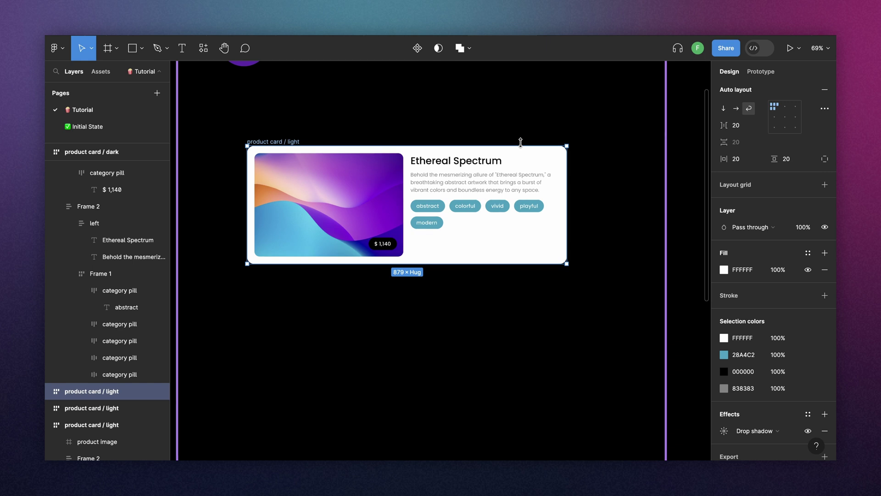
pyautogui.scroll(3, 520, 142)
pyautogui.click(452, 163)
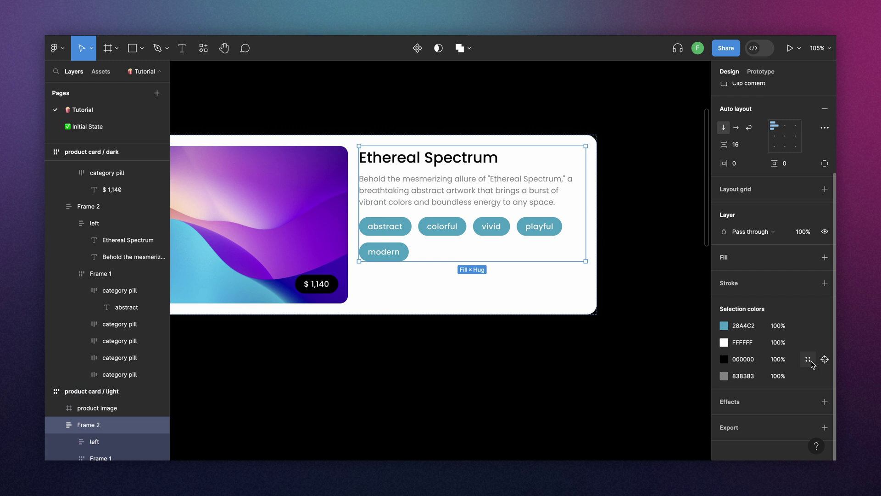
# Step: Link the card's black, teal, white and grey colours to title, pill bg, pill text and subtitle
pyautogui.click(809, 359)
pyautogui.click(599, 344)
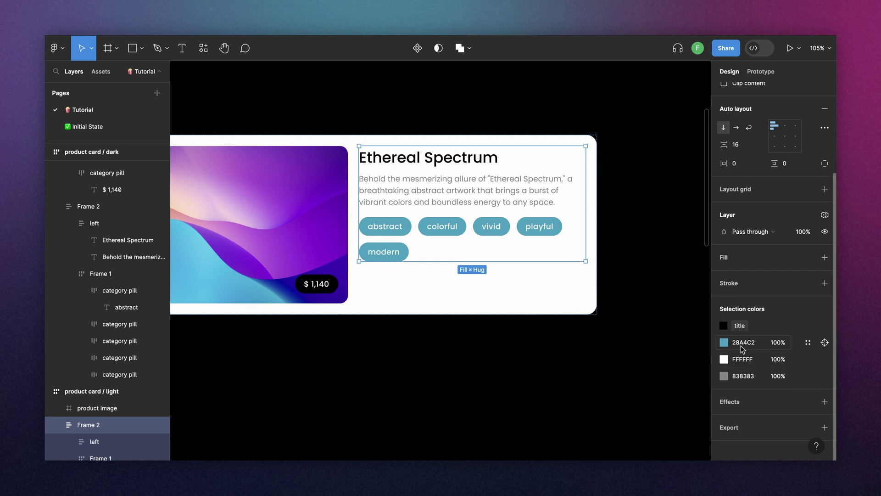
pyautogui.click(808, 342)
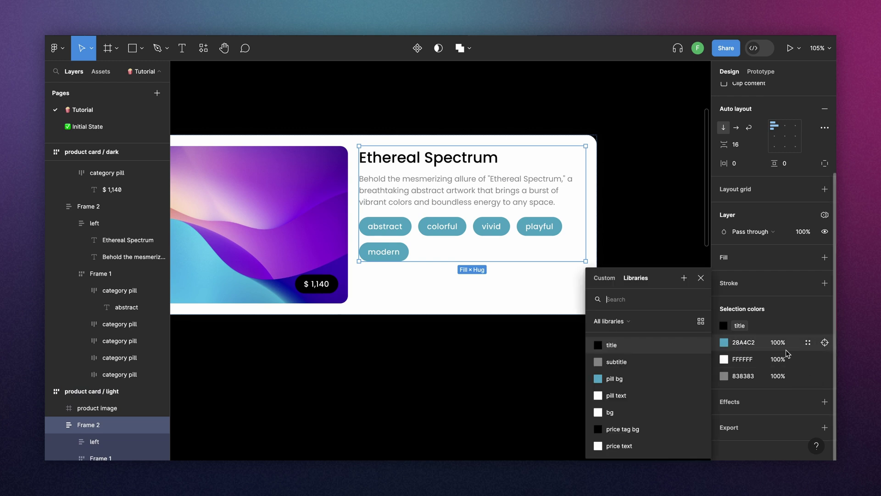
pyautogui.click(627, 376)
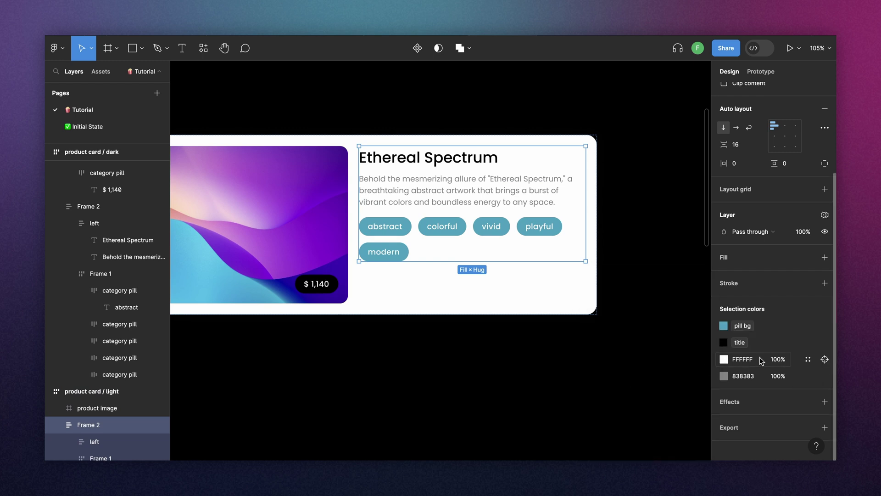
pyautogui.click(809, 359)
pyautogui.click(641, 394)
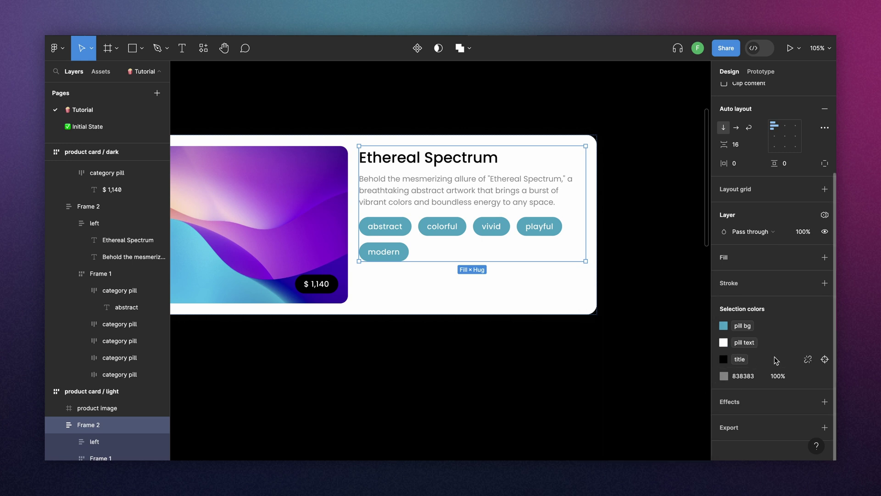
pyautogui.click(808, 376)
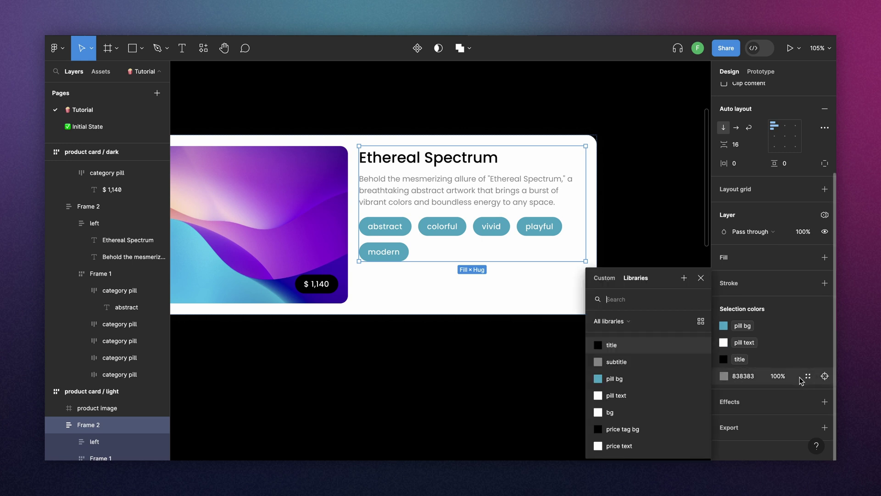
pyautogui.click(643, 362)
# Step: Link the light product card frame's fill to the bg variable
pyautogui.click(636, 275)
pyautogui.scroll(-2, 636, 274)
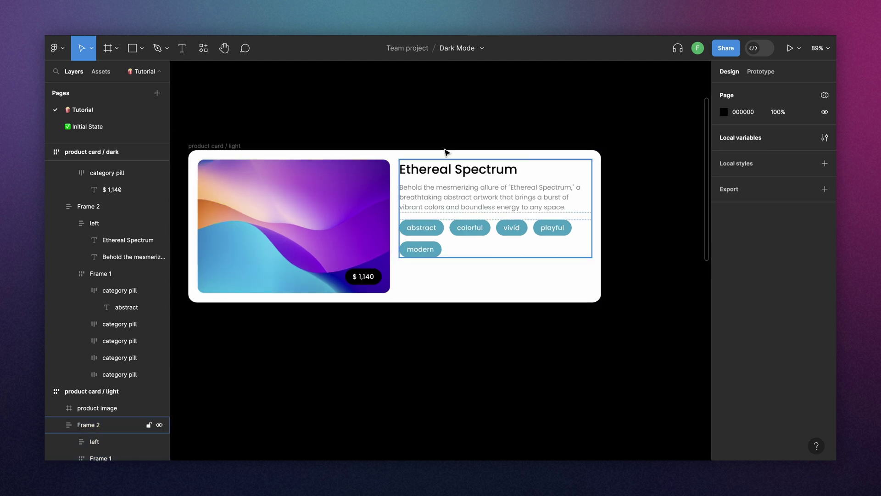
pyautogui.click(225, 146)
pyautogui.scroll(-1, 777, 310)
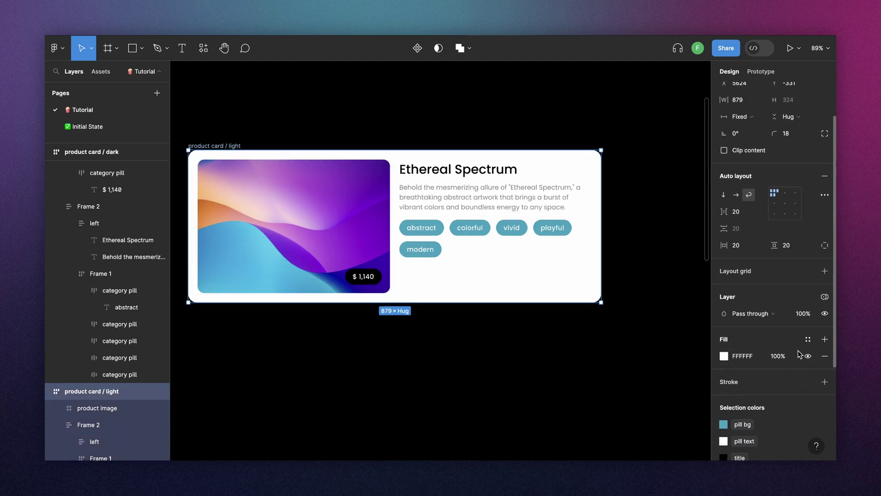
pyautogui.click(807, 339)
pyautogui.click(620, 413)
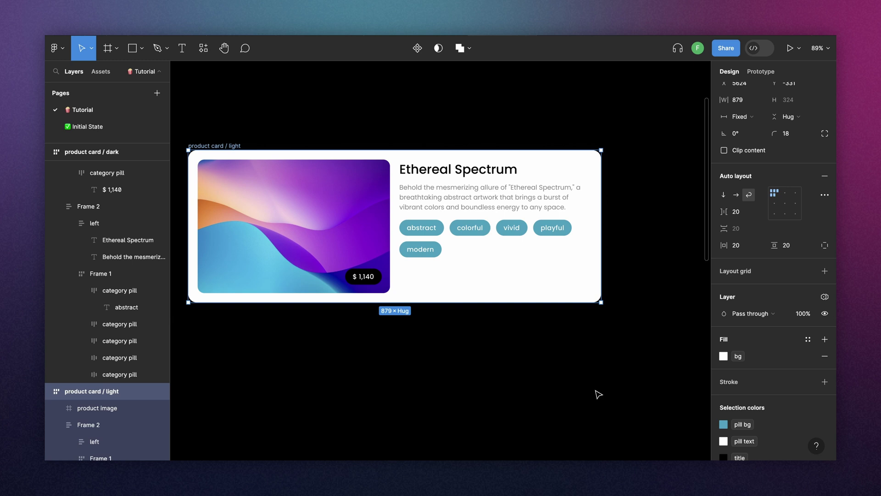
# Step: Link the price tag's black fill to price tag bg and its white text to price text
pyautogui.doubleClick(371, 282)
pyautogui.scroll(-3, 714, 372)
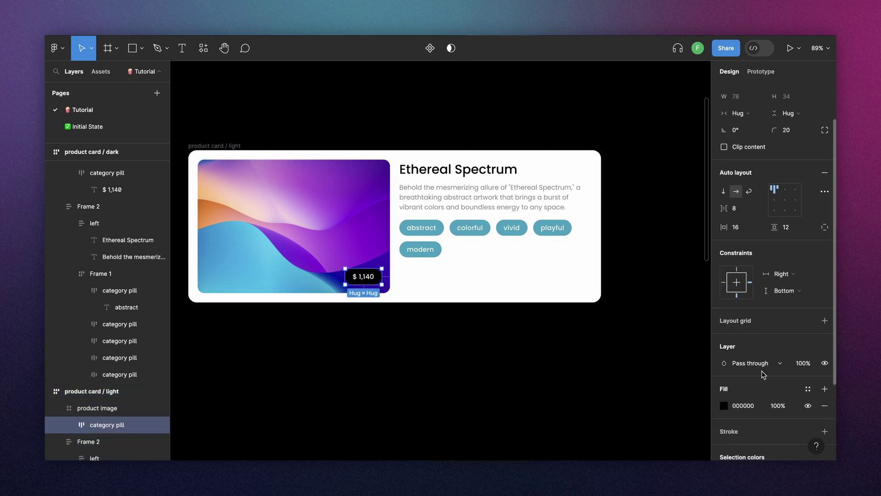
pyautogui.click(806, 360)
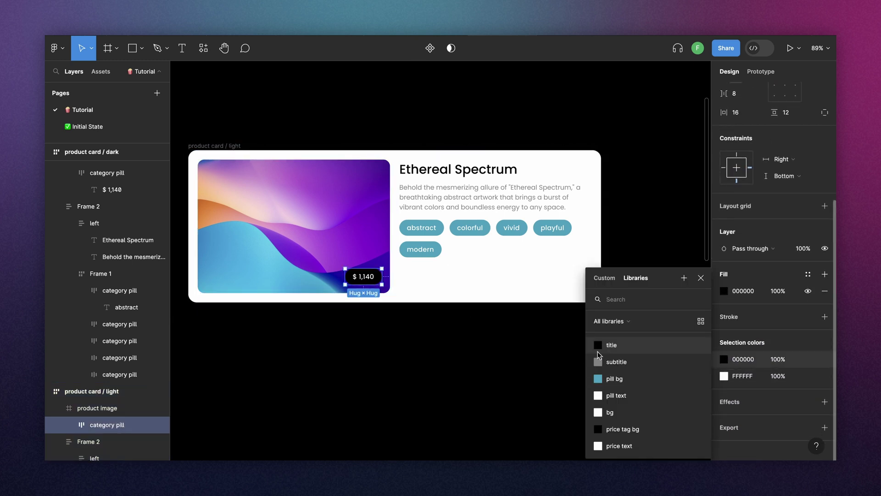
pyautogui.click(632, 430)
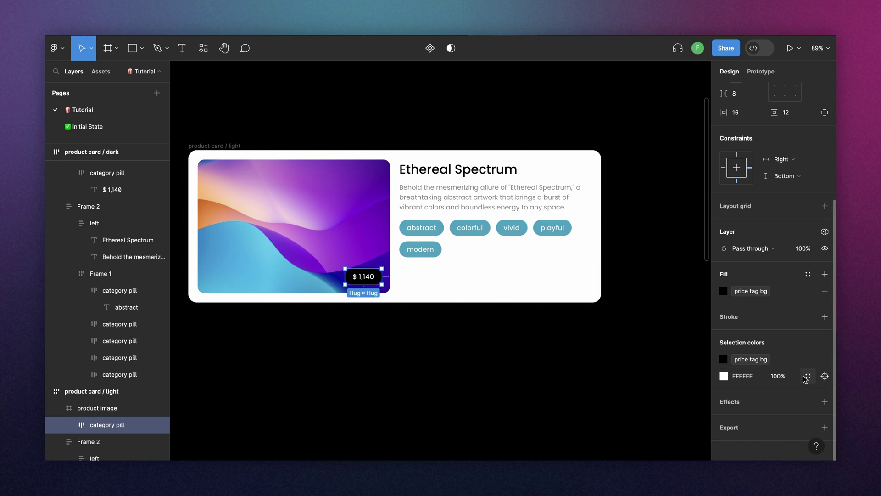
pyautogui.click(806, 375)
pyautogui.click(638, 443)
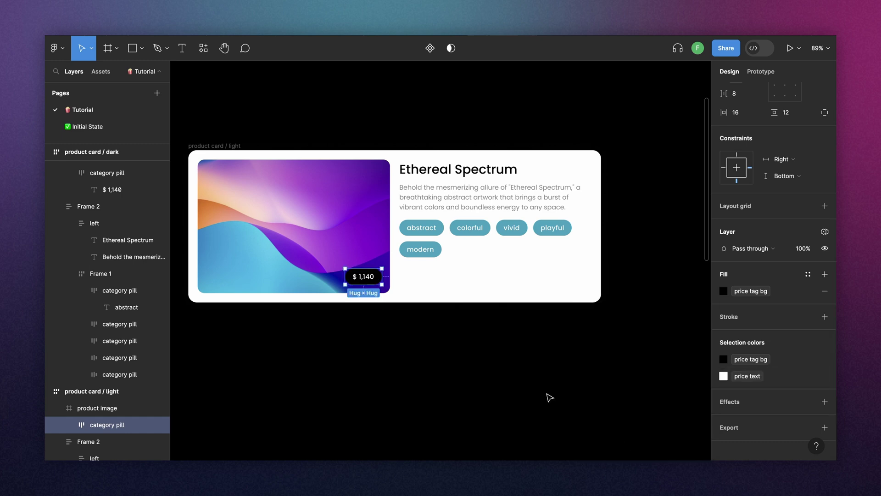
pyautogui.click(546, 396)
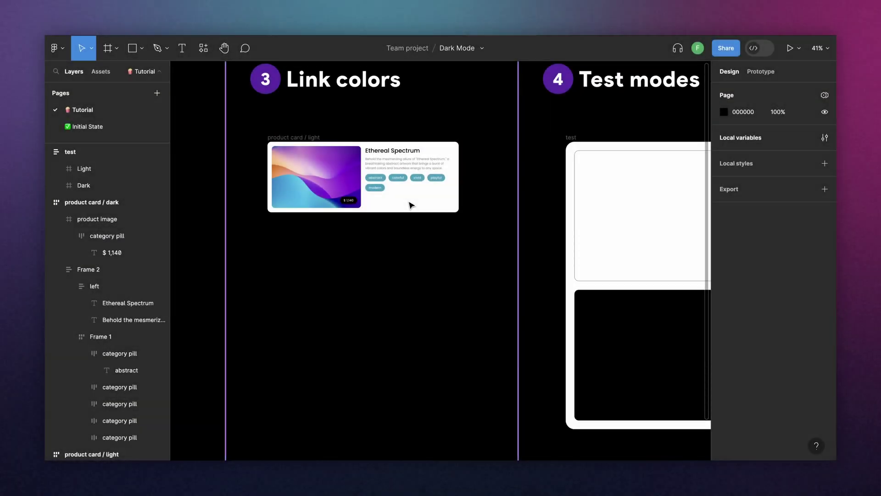
# Step: Set the 'product card / light' frame's Color palette mode from Auto to Light
pyautogui.click(316, 138)
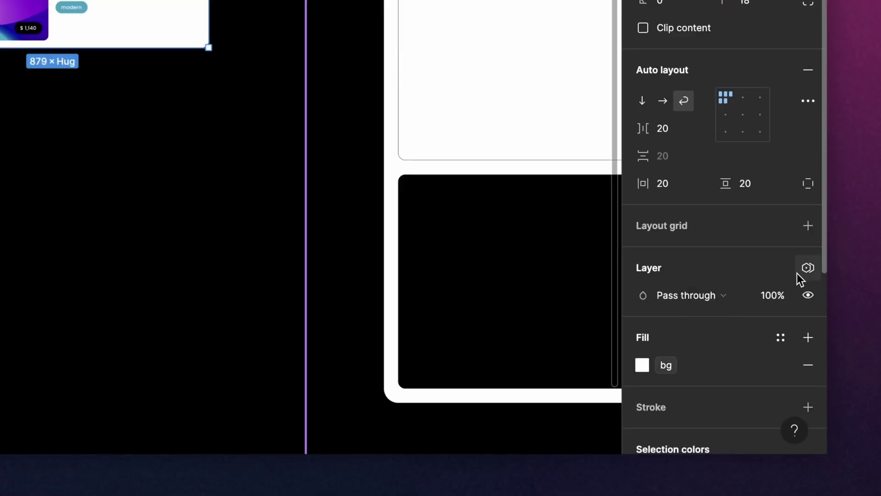
pyautogui.click(811, 287)
pyautogui.moveTo(733, 326)
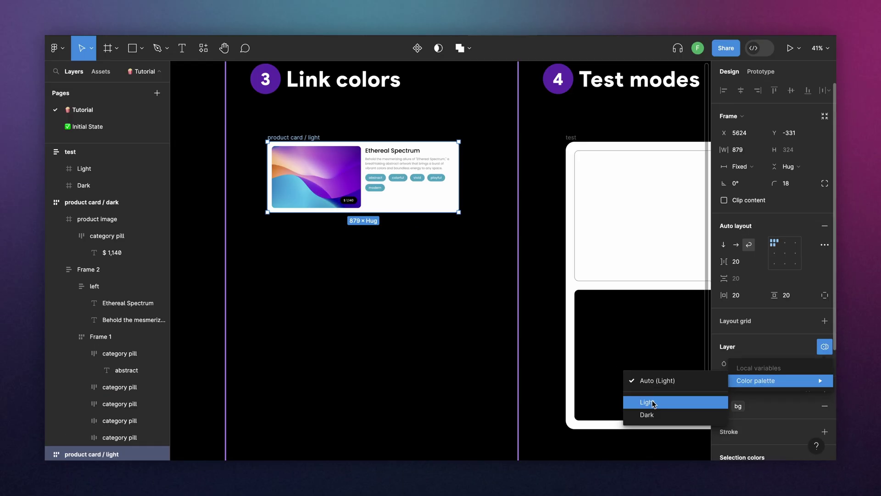
pyautogui.click(526, 360)
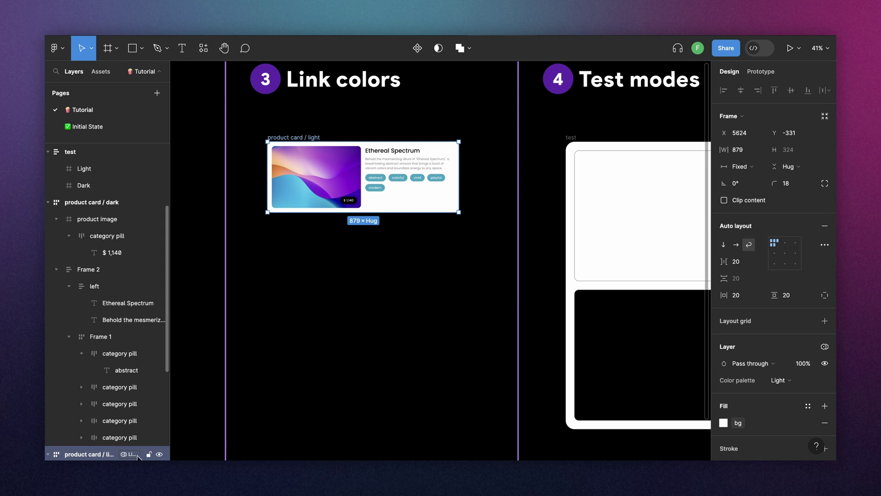
pyautogui.click(339, 127)
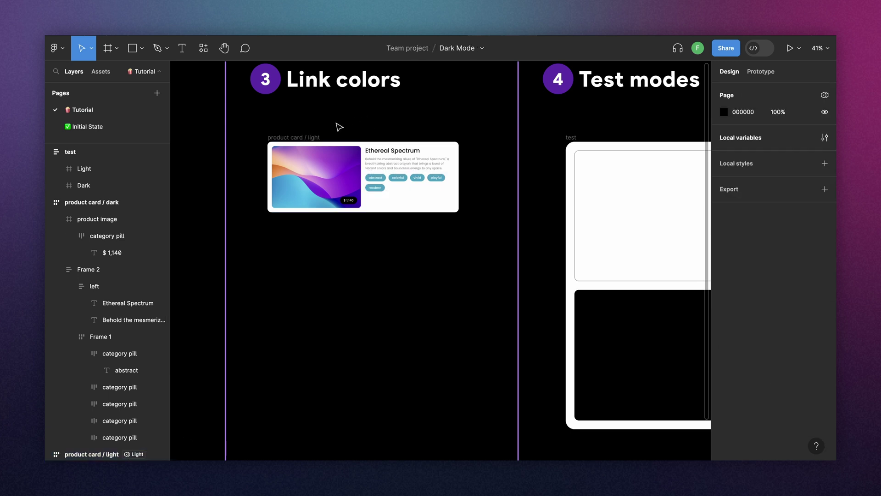
# Step: Duplicate the product card below the original and set the copy's Color palette to Dark
pyautogui.moveTo(312, 137); pyautogui.dragTo(313, 230)
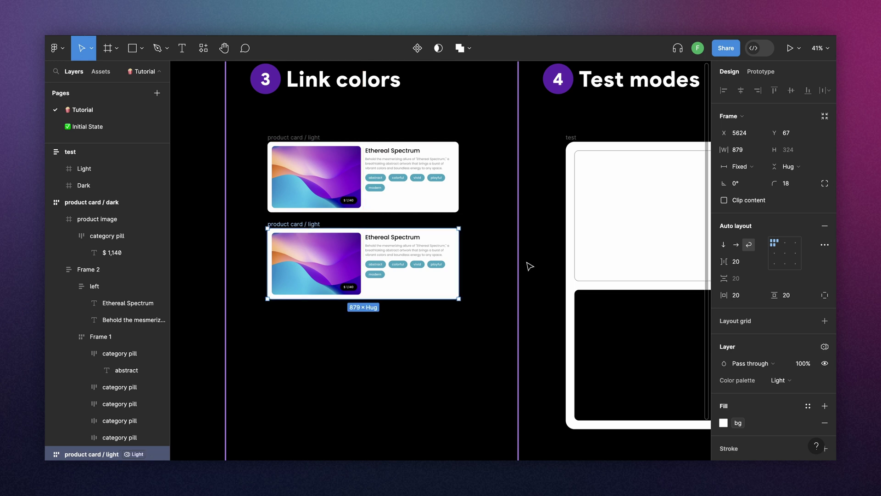
pyautogui.click(793, 379)
pyautogui.click(793, 392)
pyautogui.click(504, 338)
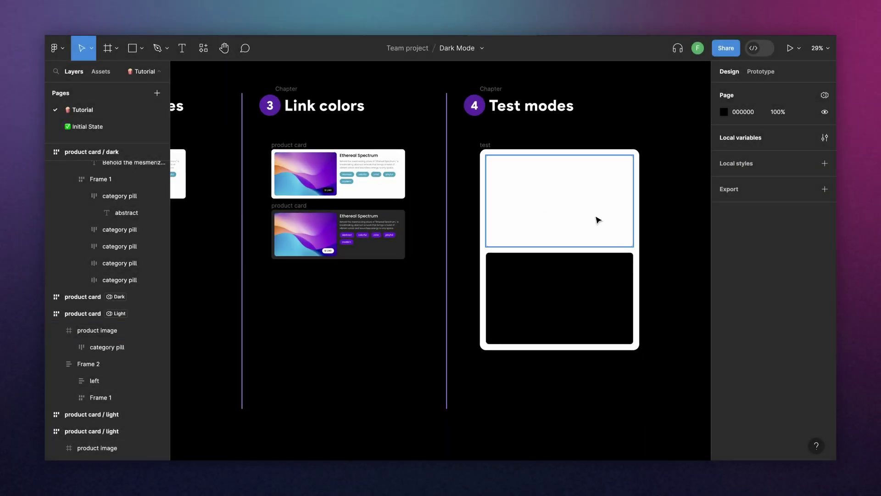
# Step: Move the light product card into the Light test frame and centre it horizontally and vertically
pyautogui.scroll(3, 598, 220)
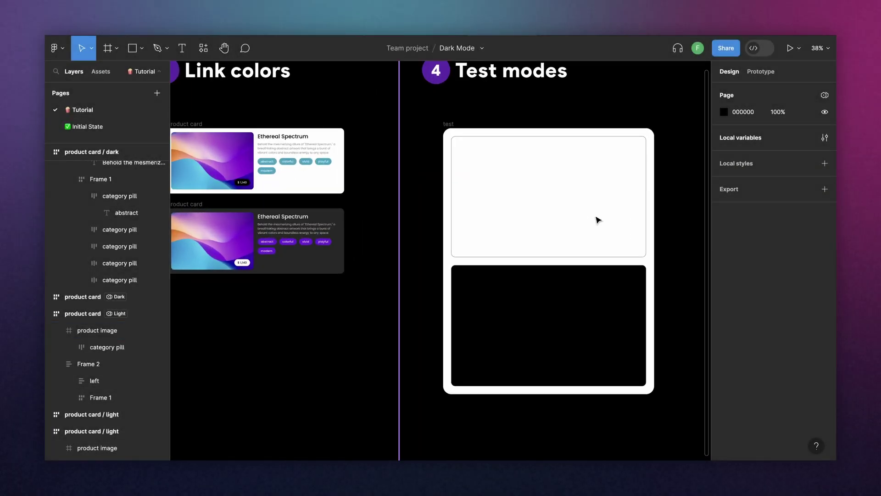
pyautogui.click(562, 178)
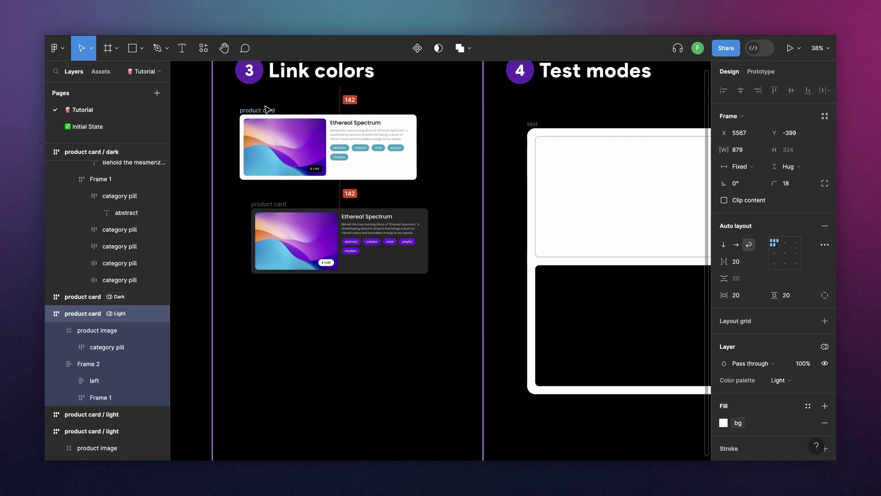
pyautogui.moveTo(281, 104); pyautogui.dragTo(512, 153)
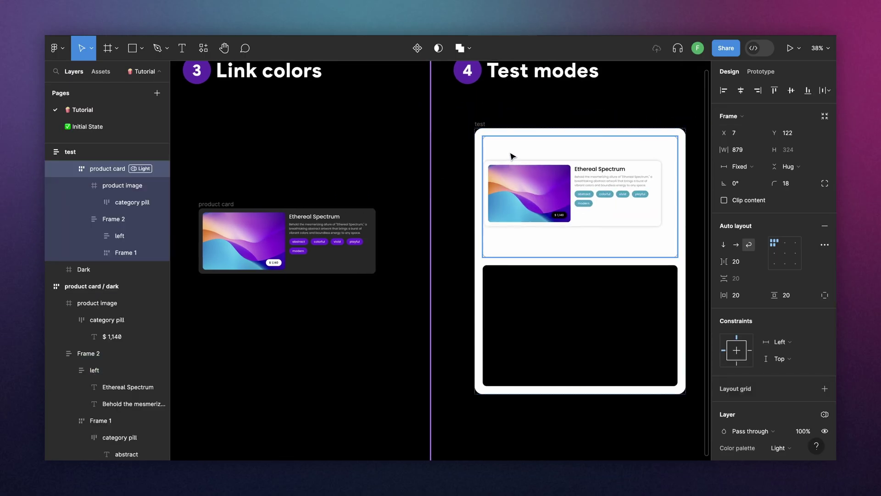
pyautogui.click(741, 90)
pyautogui.click(790, 89)
# Step: Set the Light test frame's Color palette mode to Light, then reselect the card inside it
pyautogui.click(564, 152)
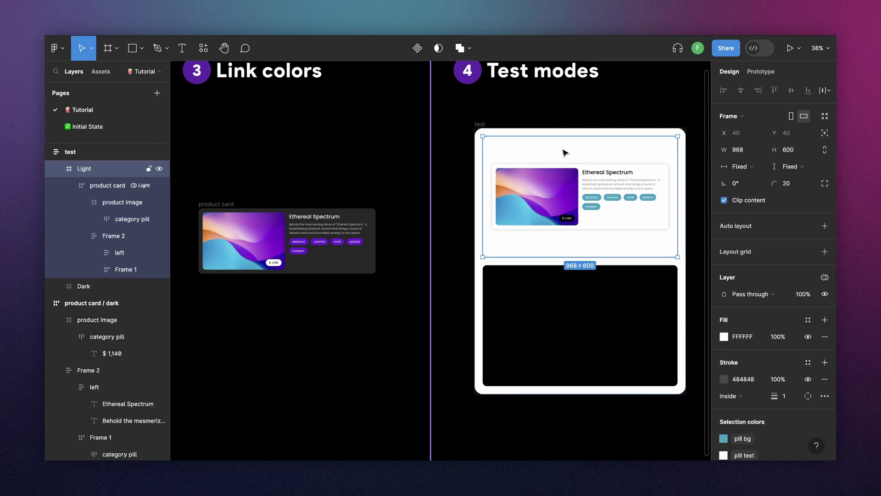
pyautogui.hscroll(3, 560, 151)
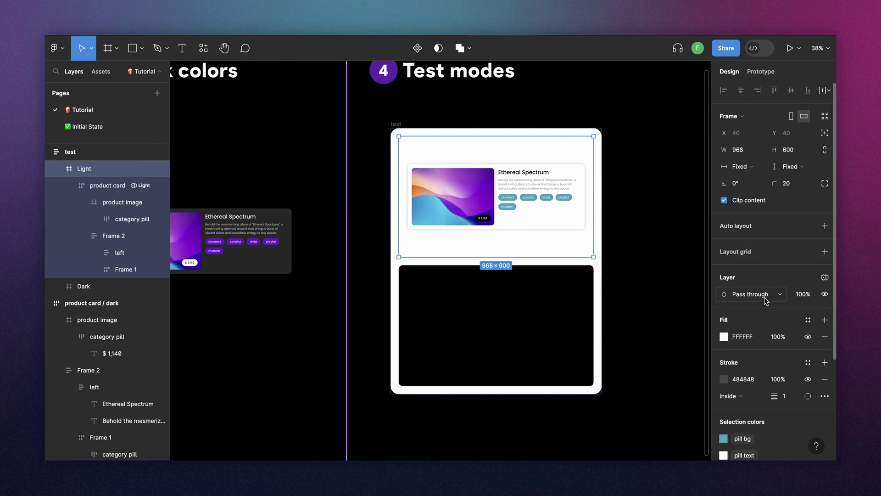
pyautogui.click(825, 279)
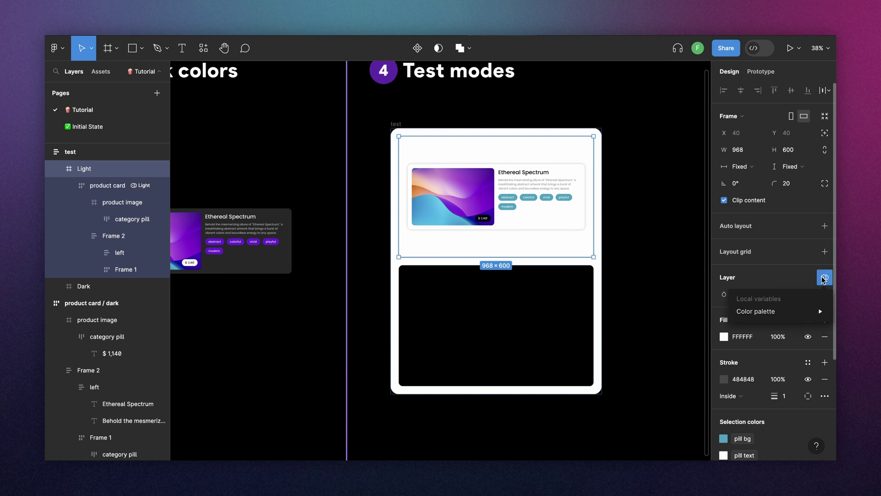
pyautogui.moveTo(777, 312)
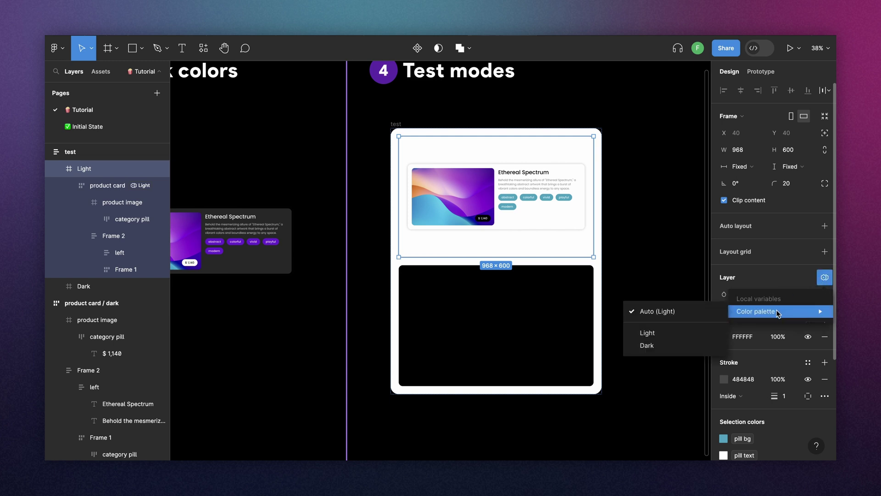
pyautogui.click(656, 333)
pyautogui.click(655, 275)
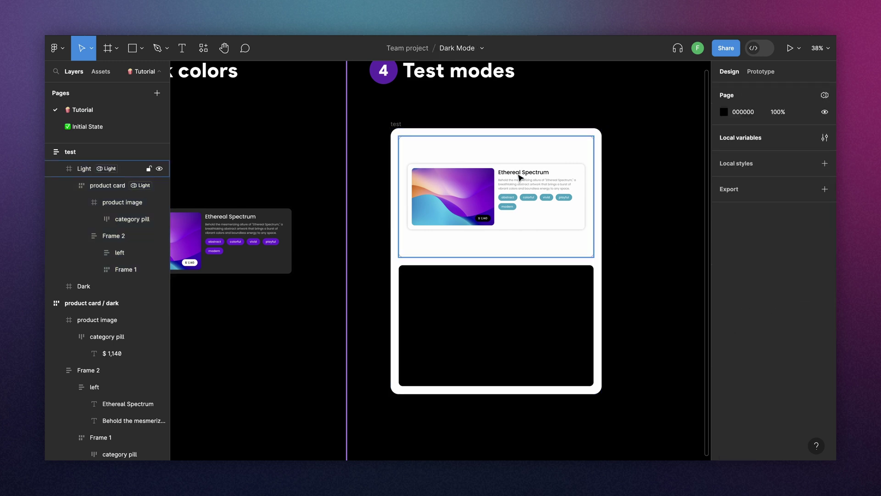
pyautogui.click(437, 284)
pyautogui.click(530, 190)
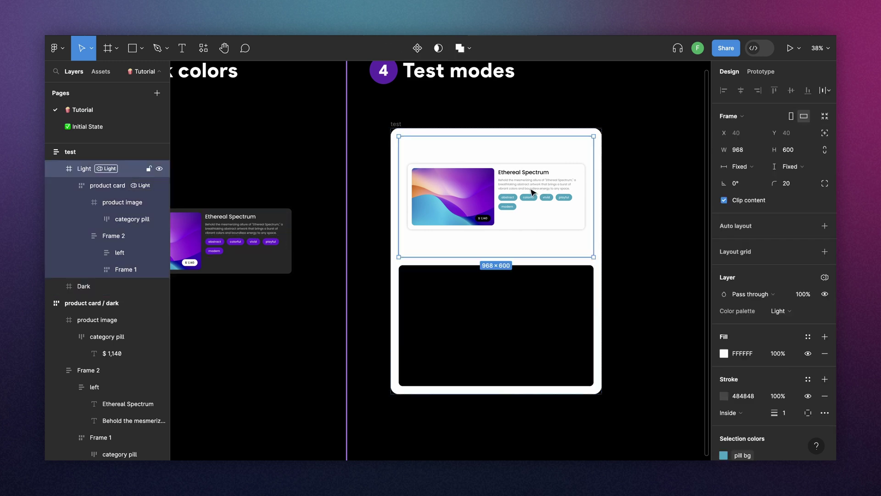
pyautogui.click(520, 177)
# Step: Copy the product card into the Dark test frame and set that frame to Dark mode
pyautogui.moveTo(517, 179); pyautogui.dragTo(517, 309)
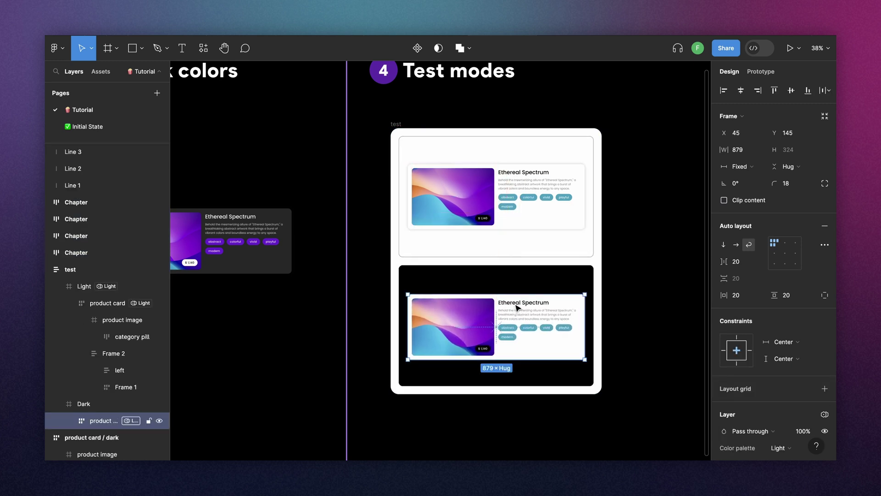
pyautogui.click(523, 279)
pyautogui.click(822, 278)
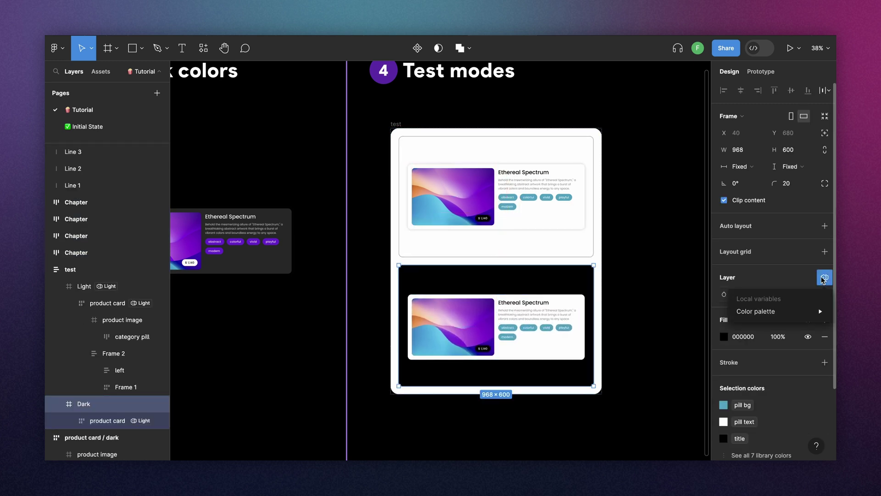
pyautogui.moveTo(776, 311)
pyautogui.click(641, 349)
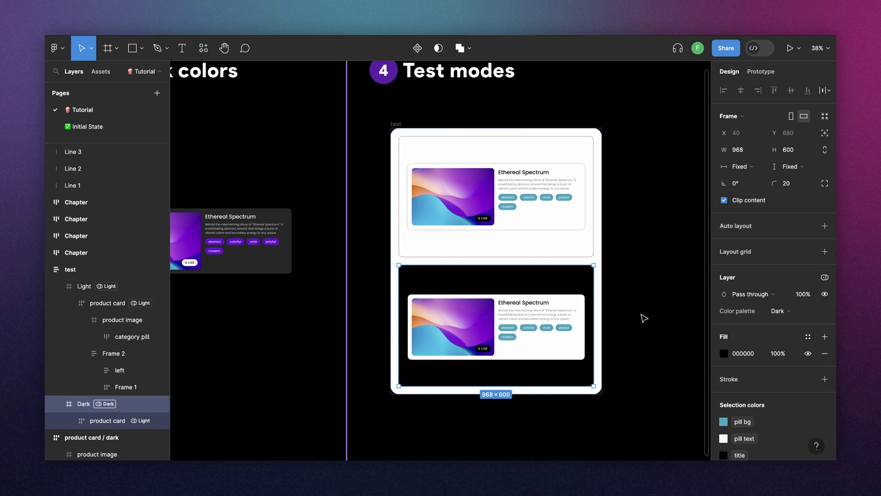
pyautogui.click(673, 266)
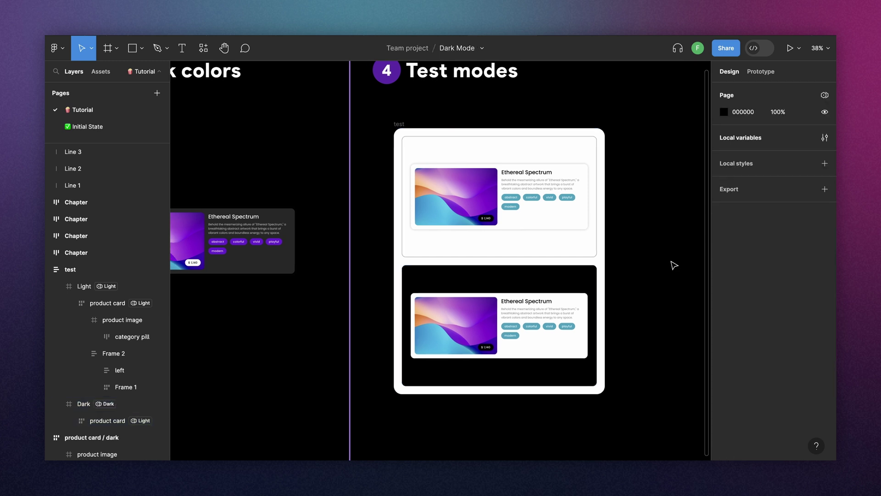
# Step: Set the copied card's Color palette to Auto and test it by moving between Light and Dark frames
pyautogui.click(580, 305)
pyautogui.click(581, 305)
pyautogui.scroll(-3, 808, 351)
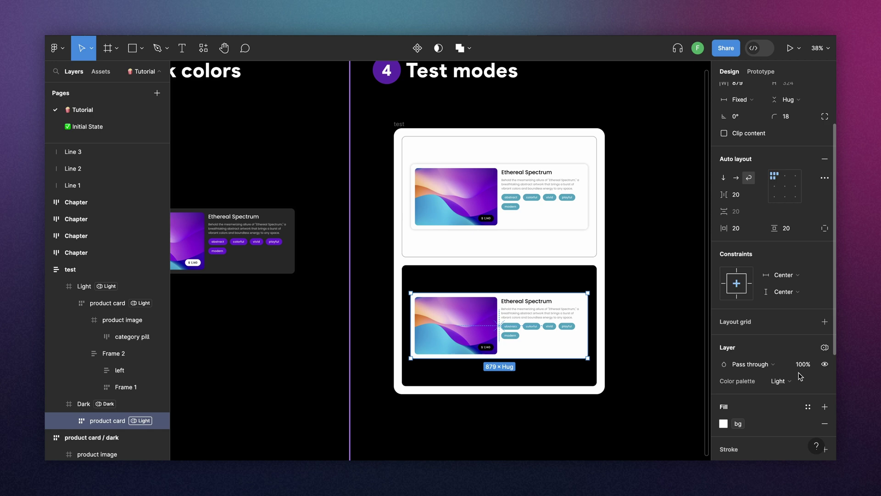
pyautogui.click(811, 381)
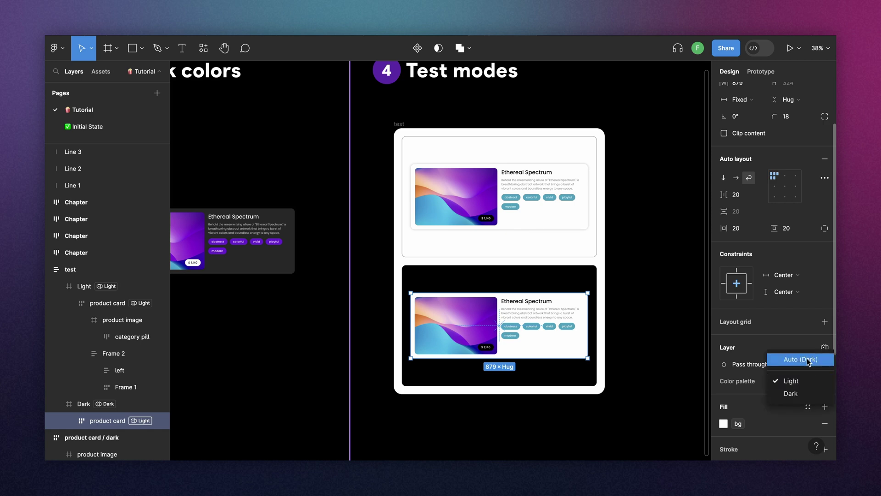
pyautogui.click(808, 360)
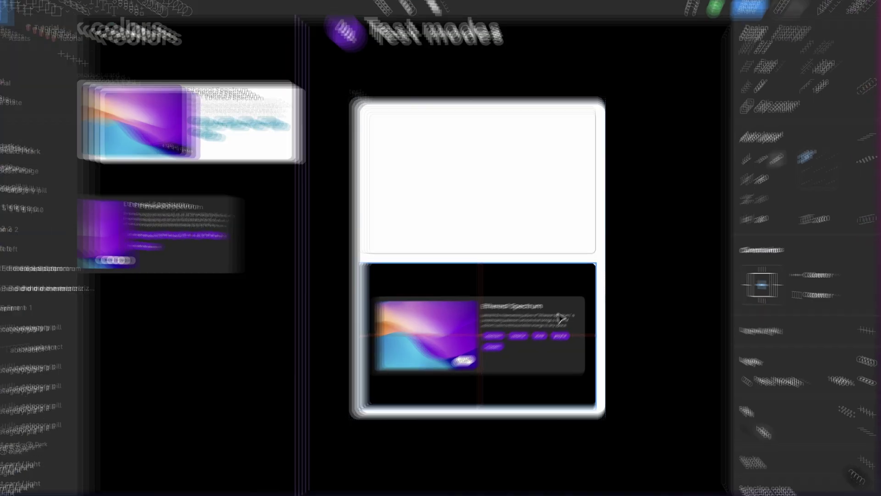
pyautogui.moveTo(567, 312)
pyautogui.mouseDown()
pyautogui.moveTo(558, 249)
pyautogui.moveTo(572, 177)
pyautogui.moveTo(571, 322)
pyautogui.mouseUp()
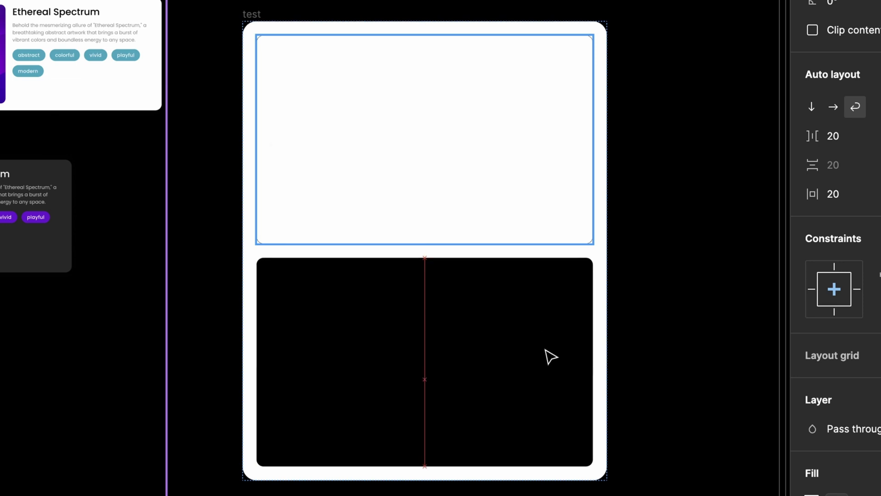
pyautogui.moveTo(551, 357); pyautogui.dragTo(545, 328)
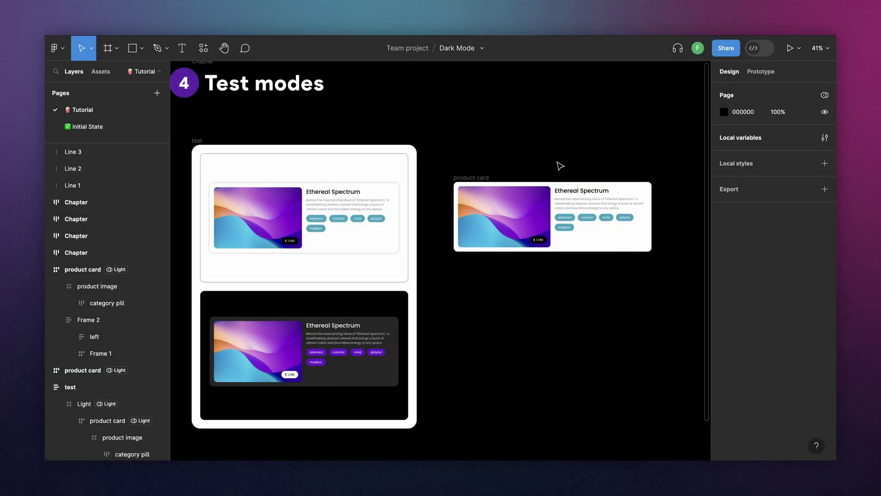
# Step: Drag the standalone card's right edge to 413 wide so the text wraps below the image
pyautogui.click(486, 176)
pyautogui.moveTo(652, 210); pyautogui.dragTo(543, 203)
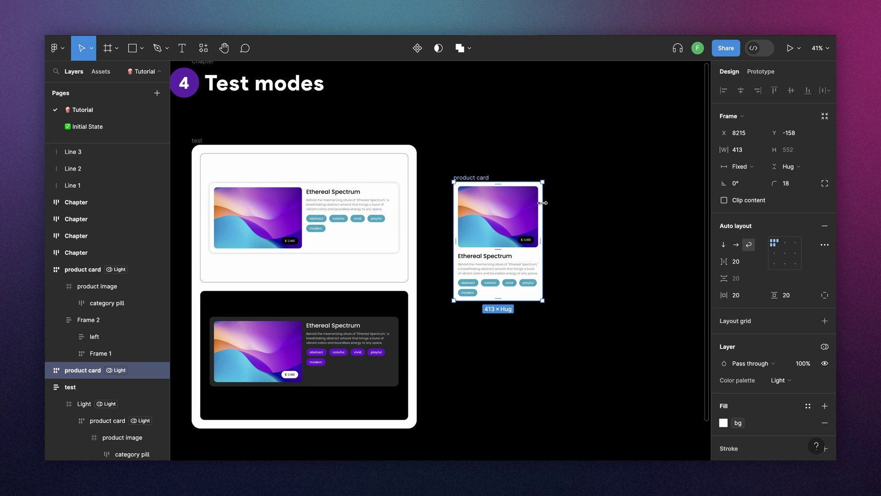